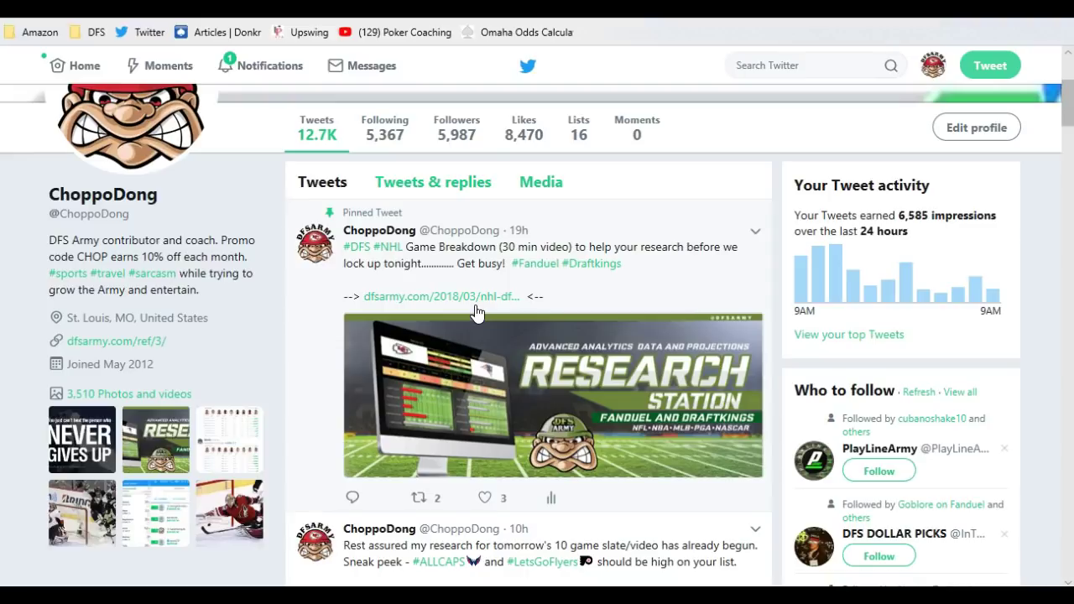
# Switch to the VegasInsider NHL odds page and examine the money lines and totals for the 03/22 games
pyautogui.hotkey('ctrl', 'Tab')
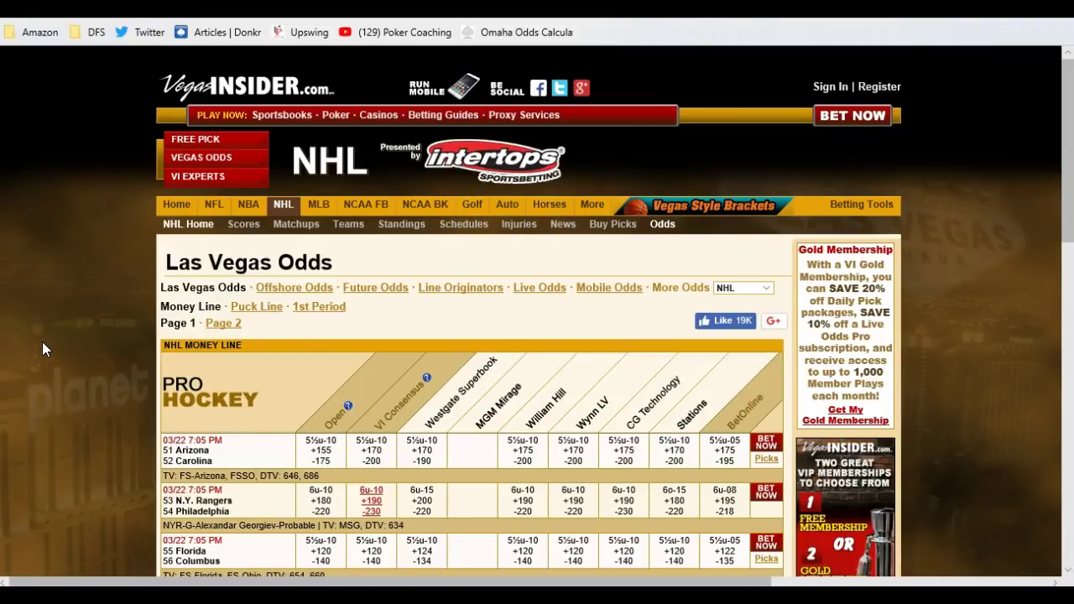
pyautogui.scroll(-3, 42, 341)
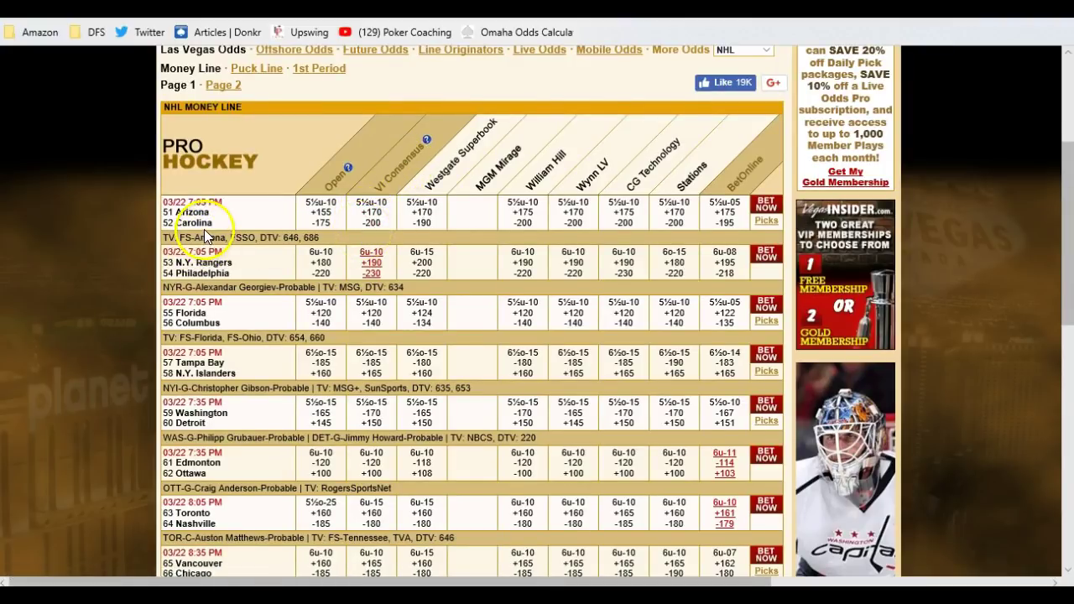
pyautogui.scroll(-1, 128, 220)
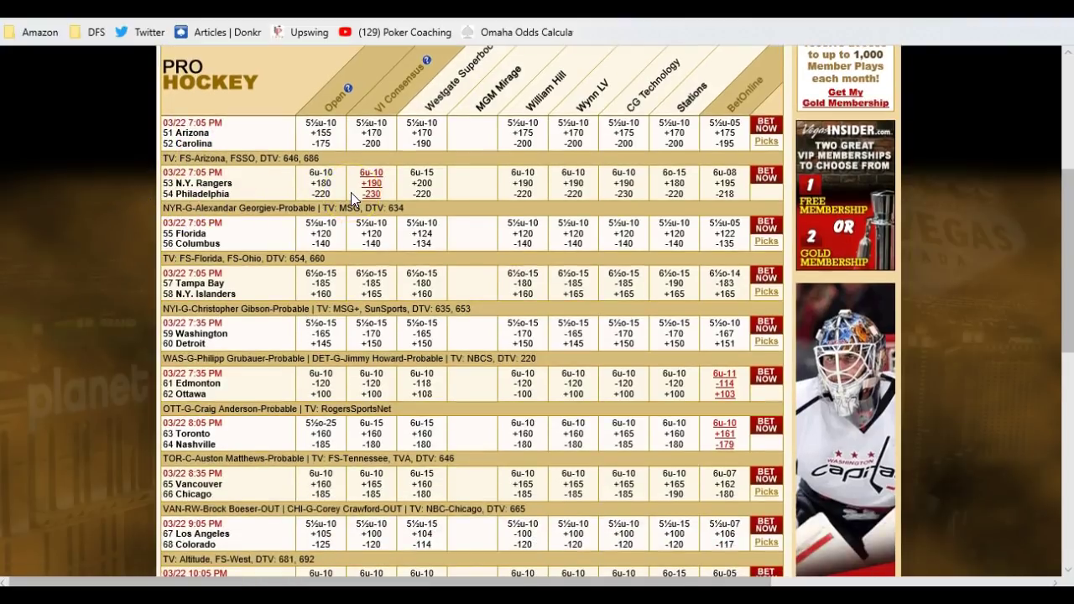
pyautogui.click(354, 241)
pyautogui.click(352, 285)
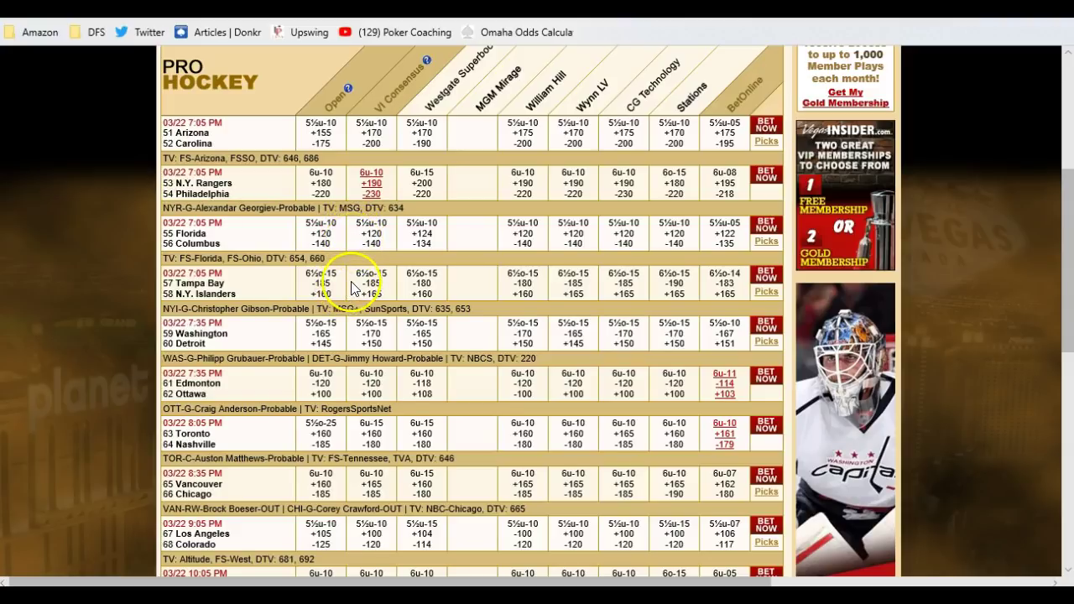
pyautogui.click(367, 280)
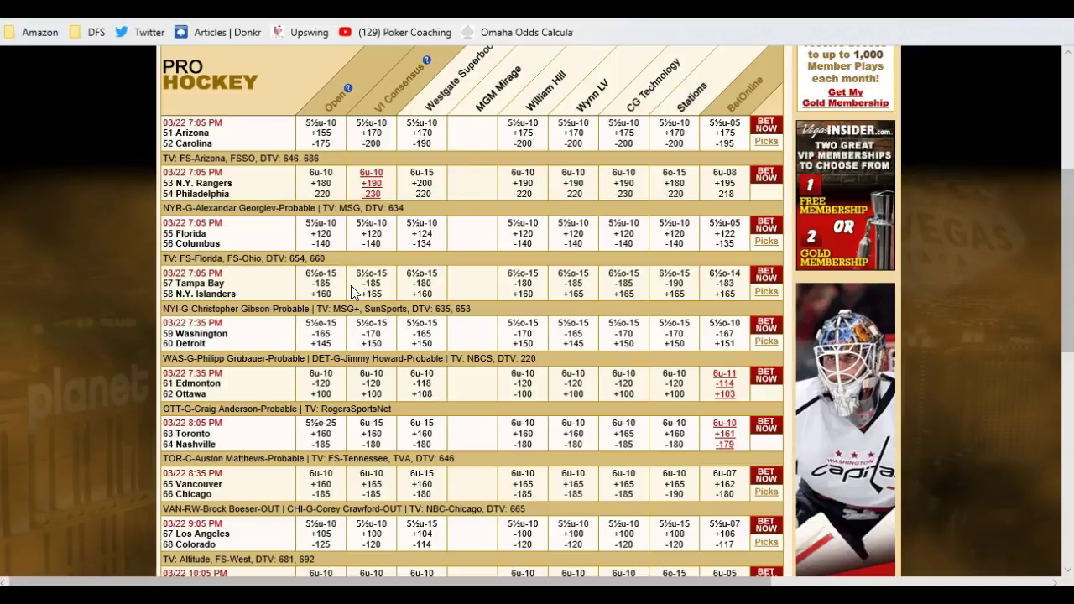
pyautogui.click(354, 290)
pyautogui.scroll(-2, 347, 483)
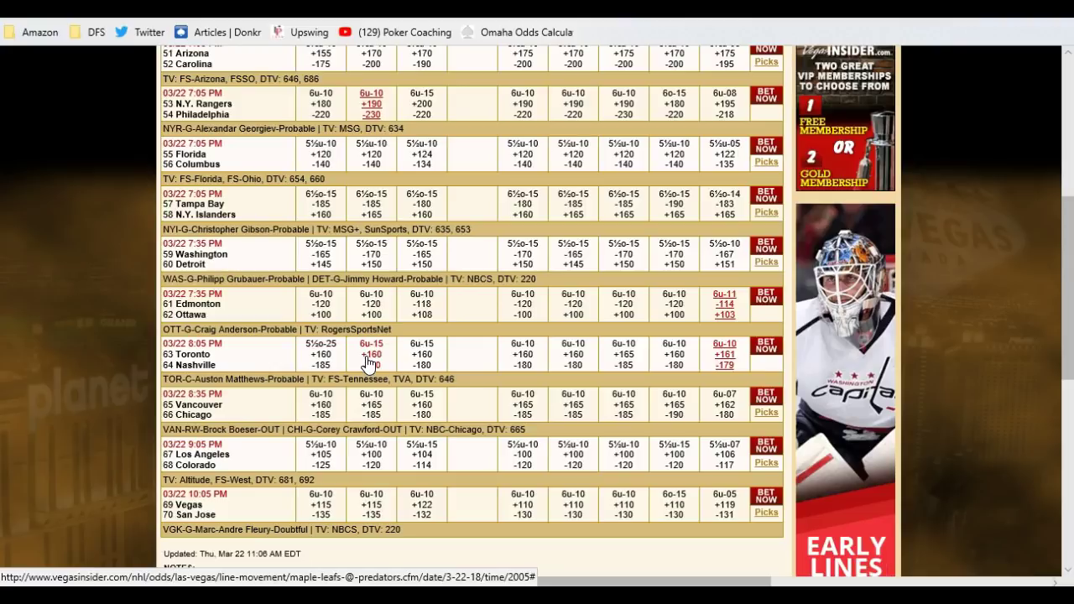
# Compare the VI Consensus lines for the Arizona–Carolina and N.Y. Rangers–Philadelphia games
pyautogui.scroll(1, 369, 360)
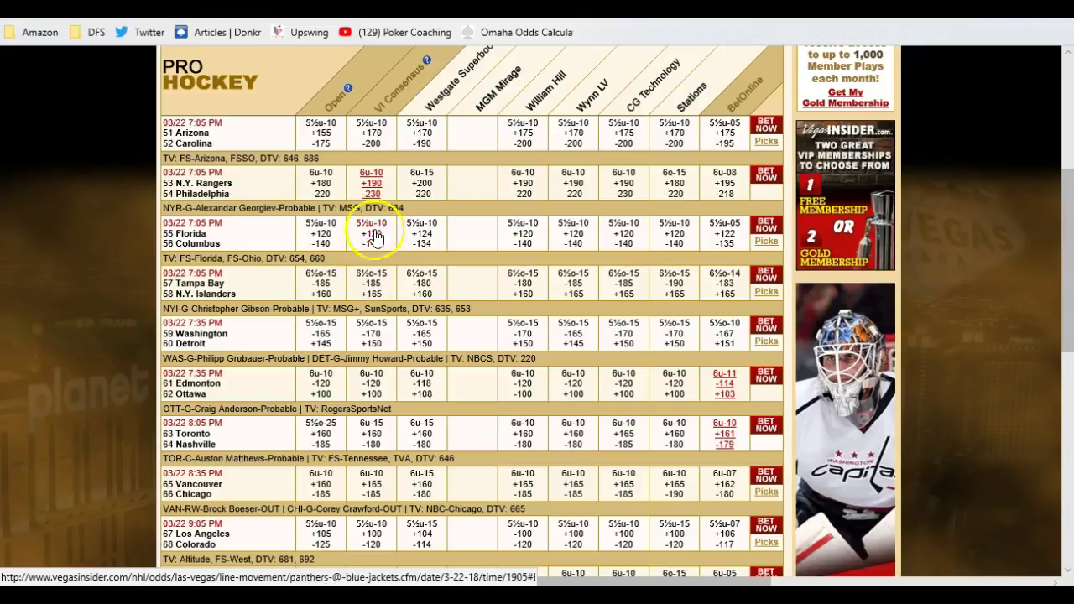
pyautogui.click(375, 200)
pyautogui.click(378, 143)
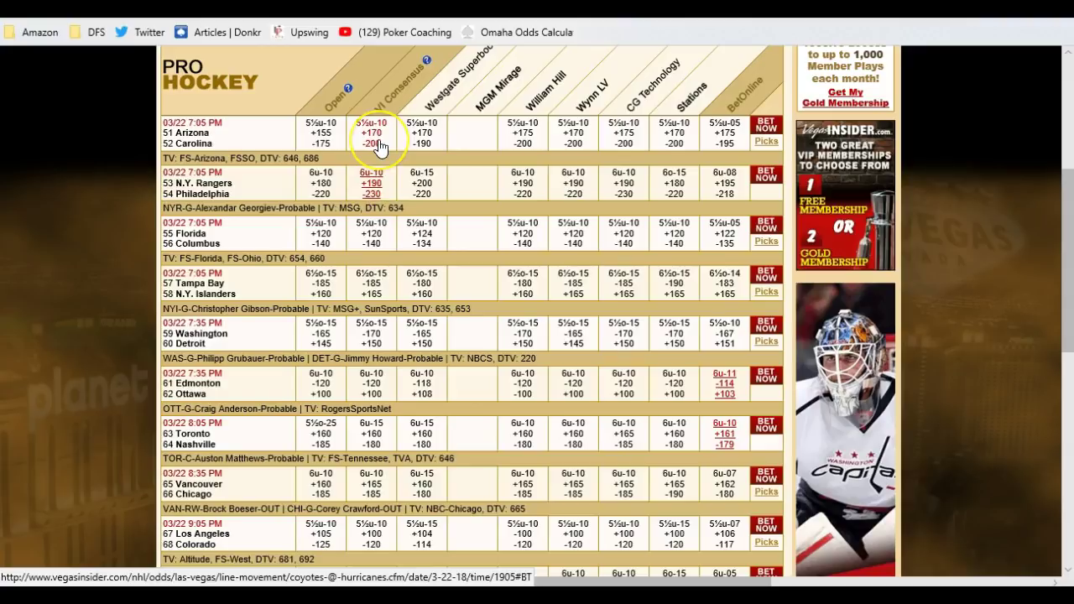
pyautogui.click(374, 176)
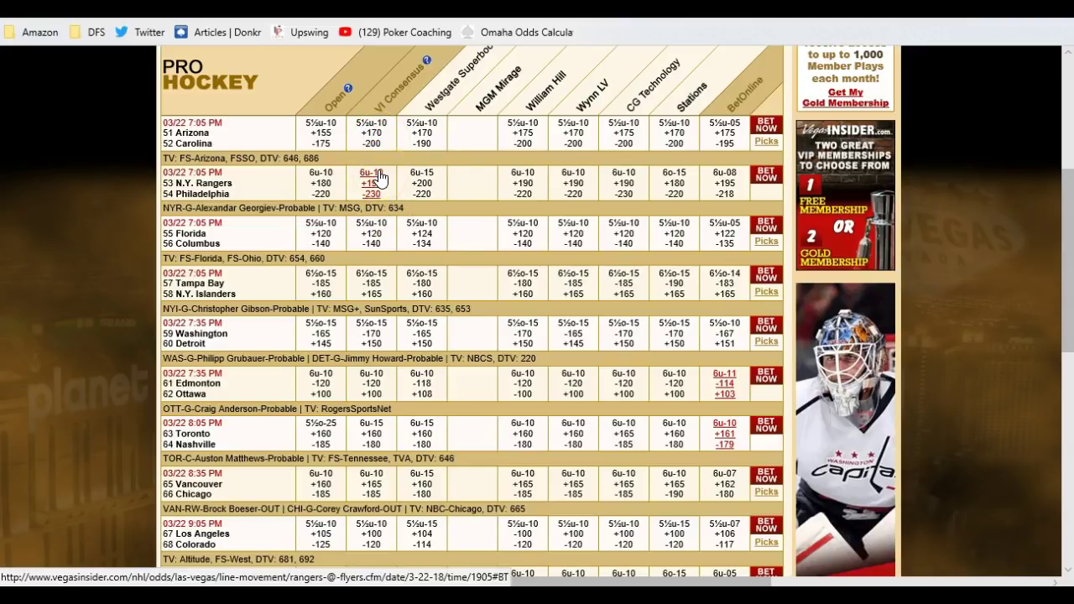
pyautogui.click(378, 178)
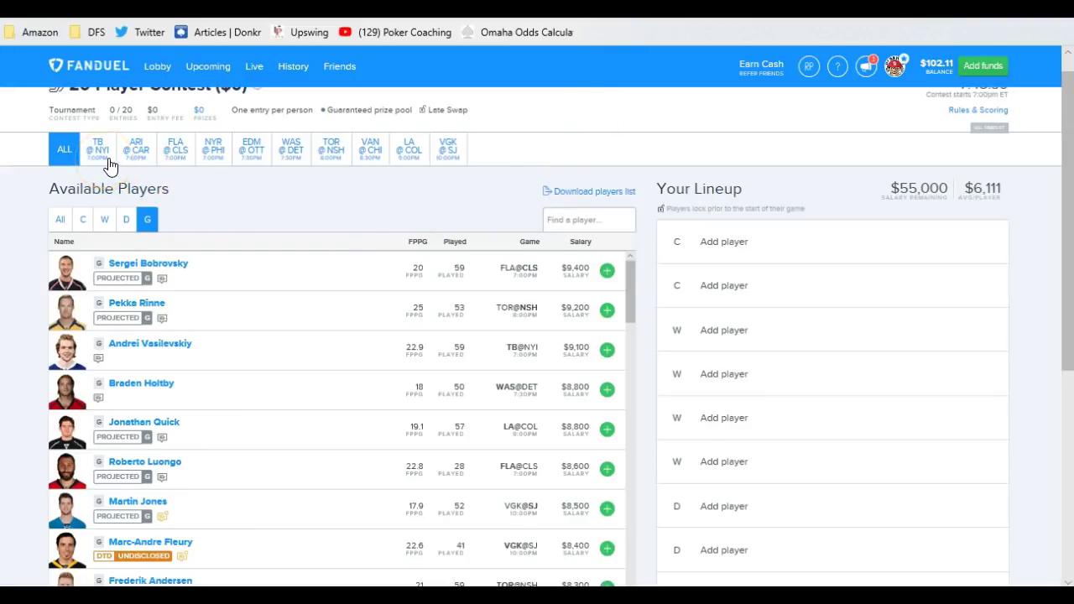
# On the FanDuel contest page, filter goalies to the VAN @ CHI game and review Anton Forsberg's game log
pyautogui.click(370, 153)
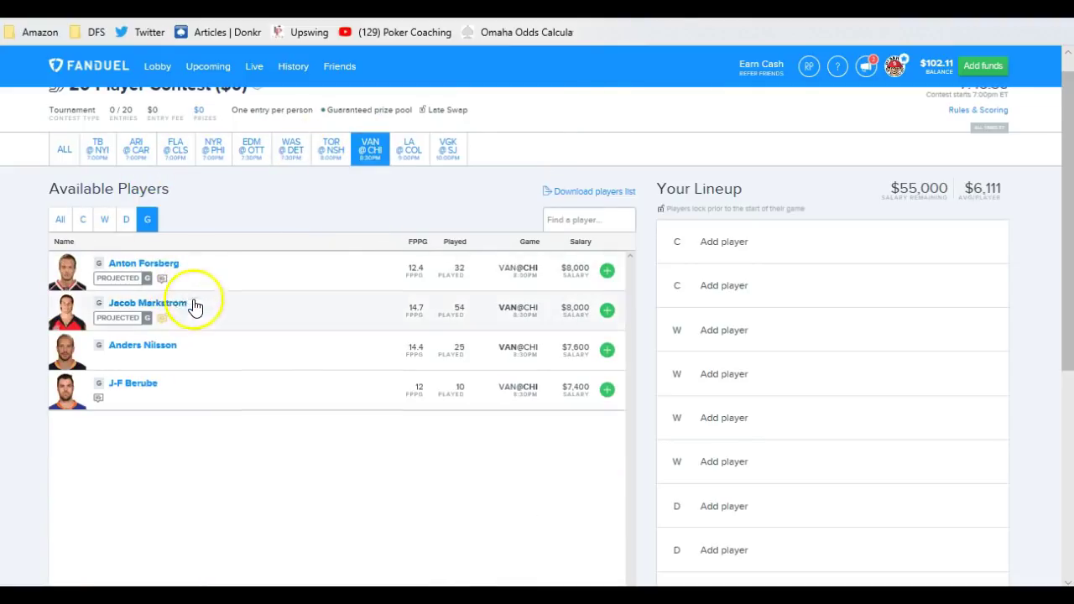
pyautogui.click(160, 267)
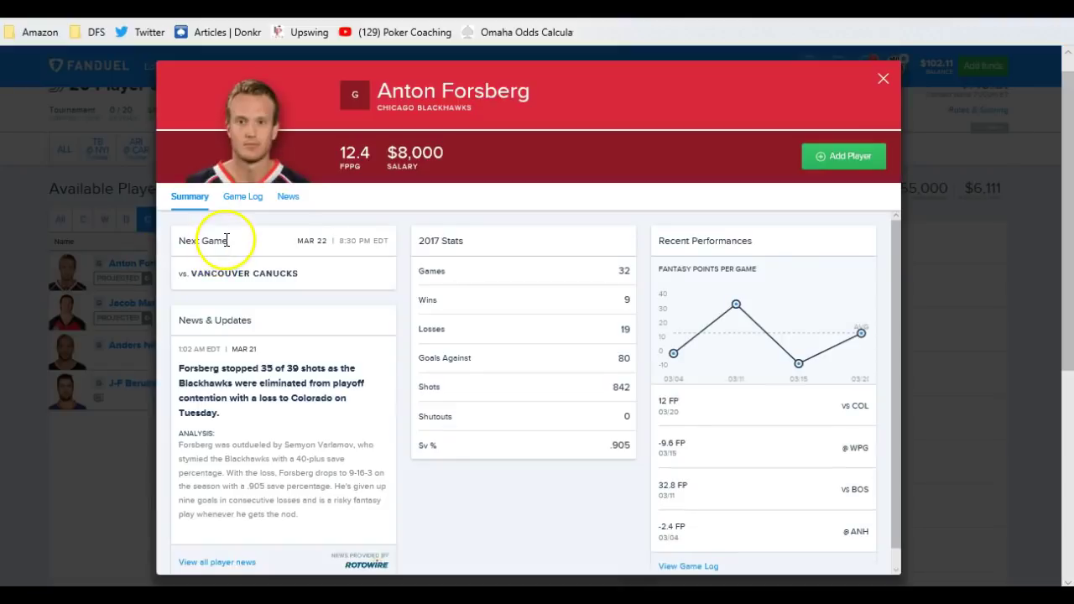
pyautogui.click(252, 198)
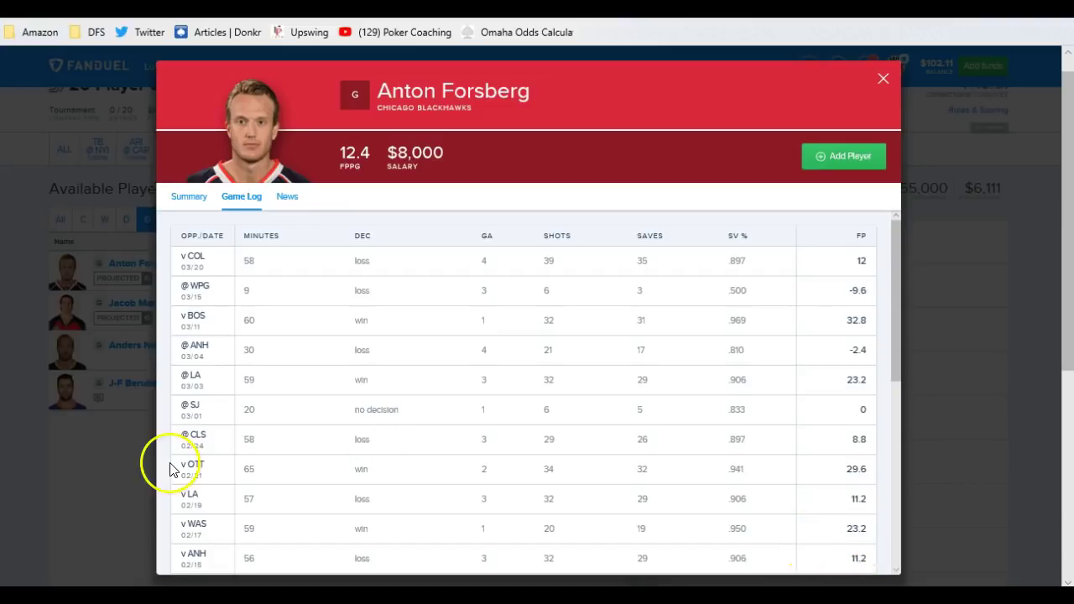
pyautogui.click(97, 451)
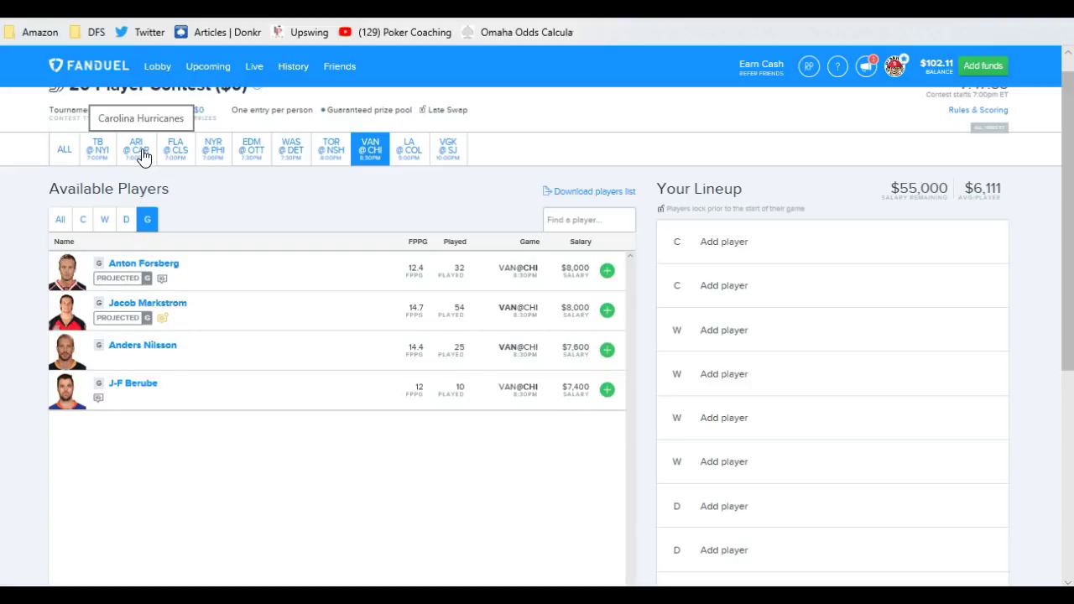
# Filter the goalies to the TOR @ NSH game and review Pekka Rinne's game log
pyautogui.click(329, 149)
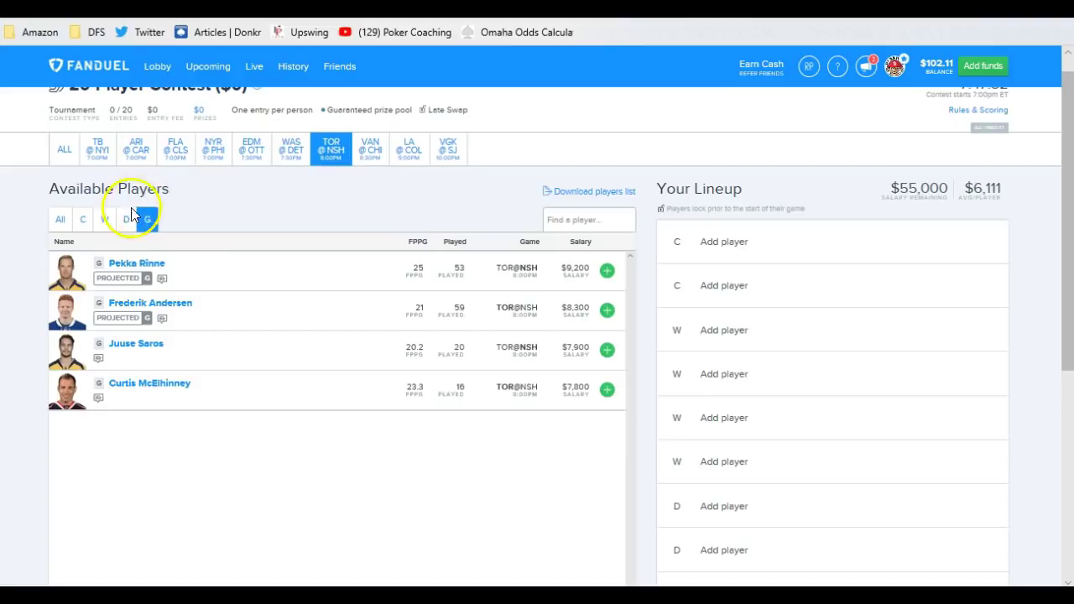
pyautogui.click(151, 270)
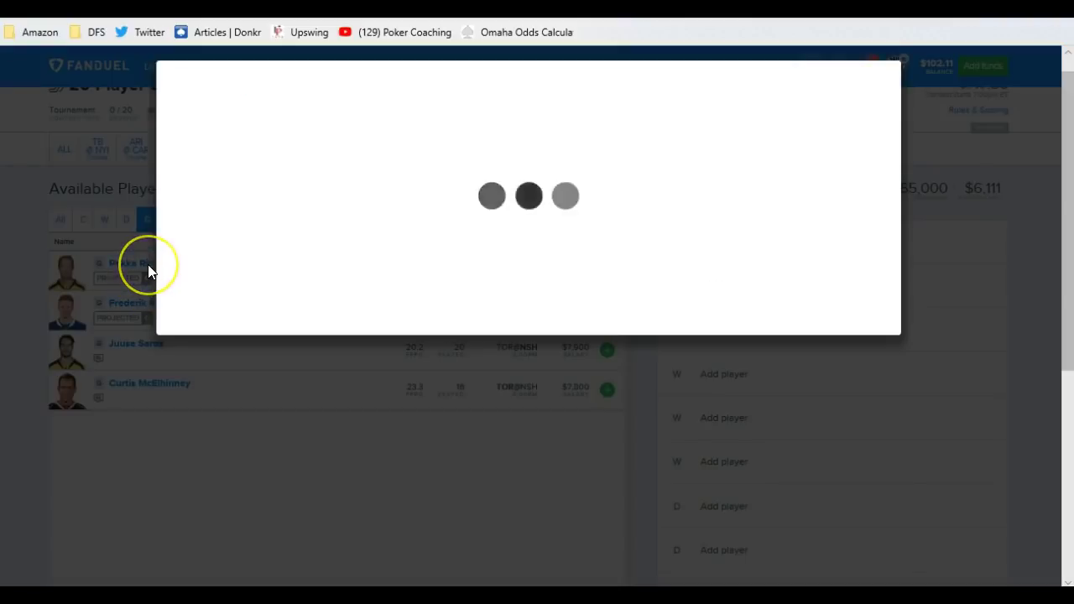
pyautogui.click(233, 205)
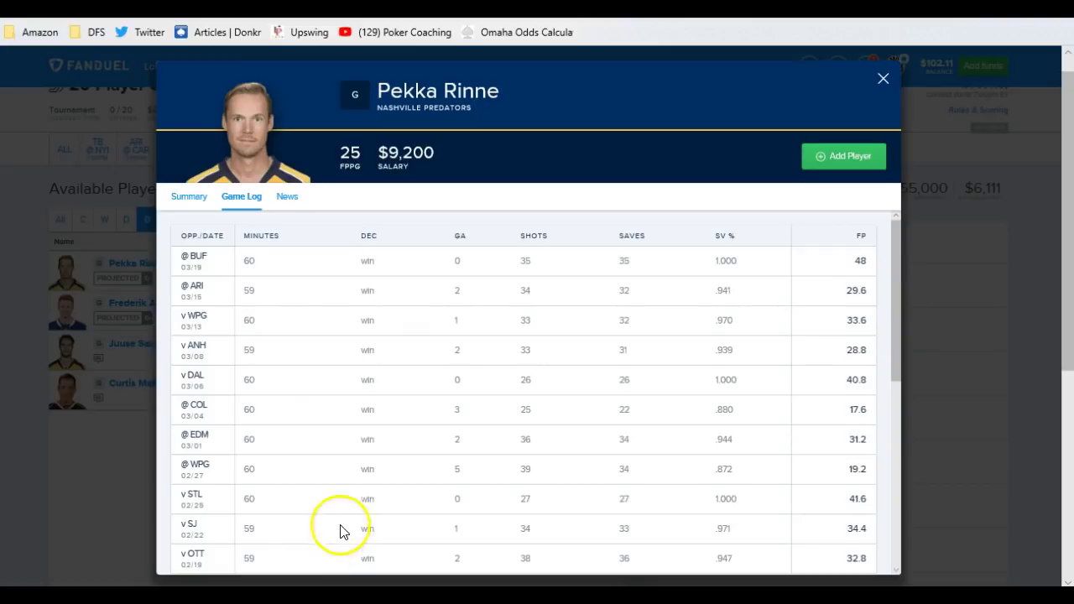
pyautogui.scroll(-1, 335, 523)
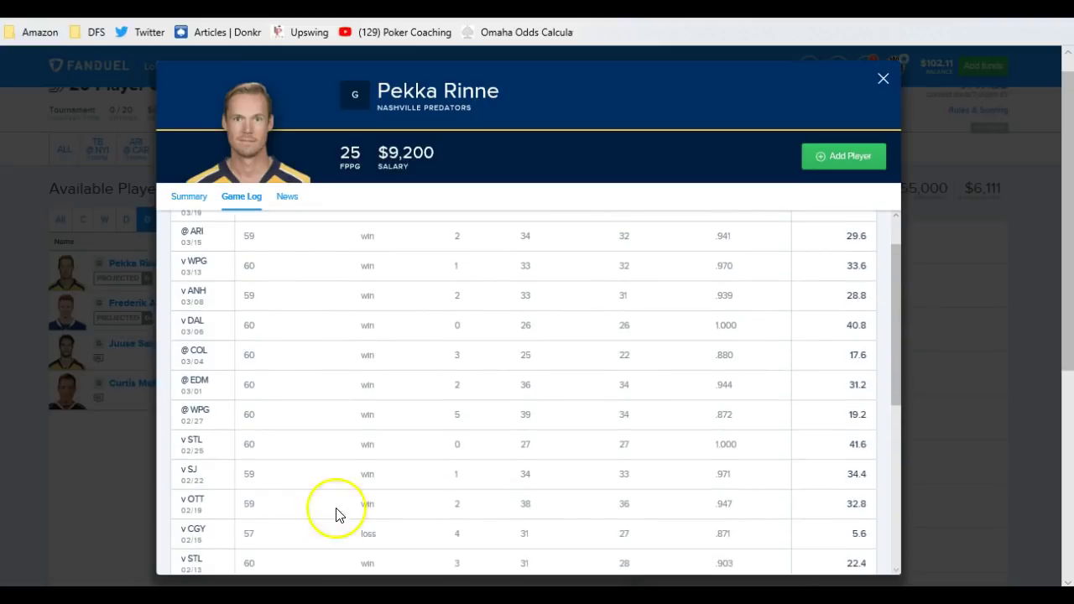
pyautogui.scroll(2, 343, 513)
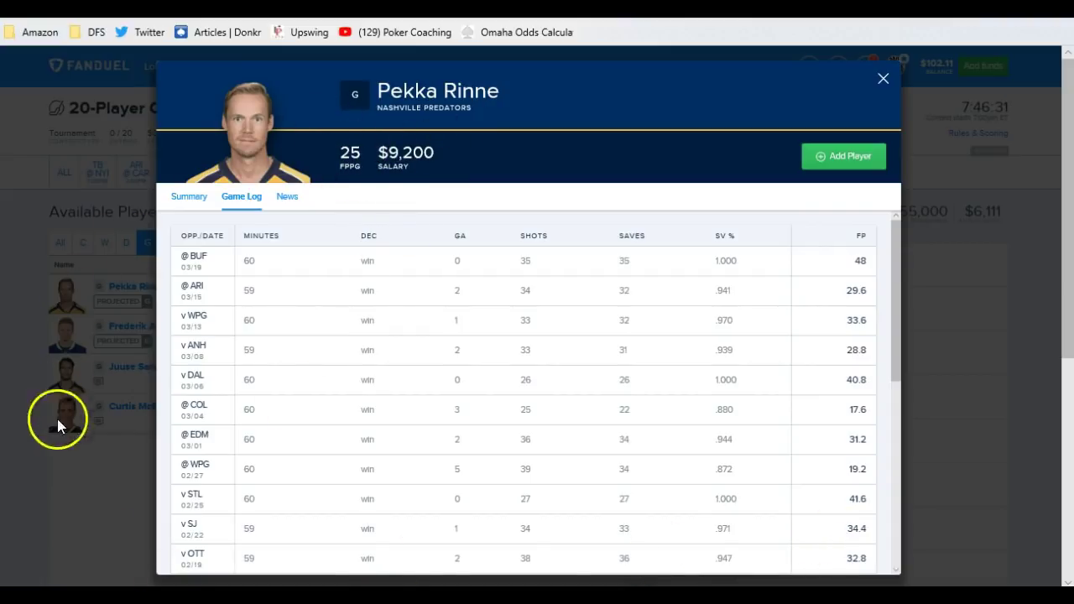
pyautogui.click(58, 464)
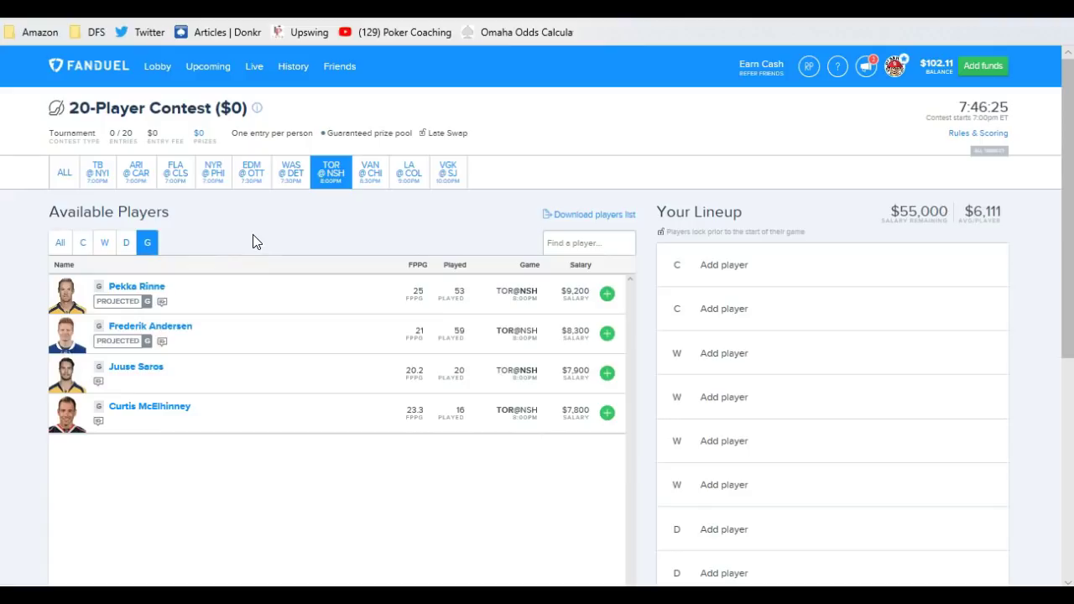
# Filter the goalies to the FLA @ CLS game and review Sergei Bobrovsky's summary and game log
pyautogui.click(181, 176)
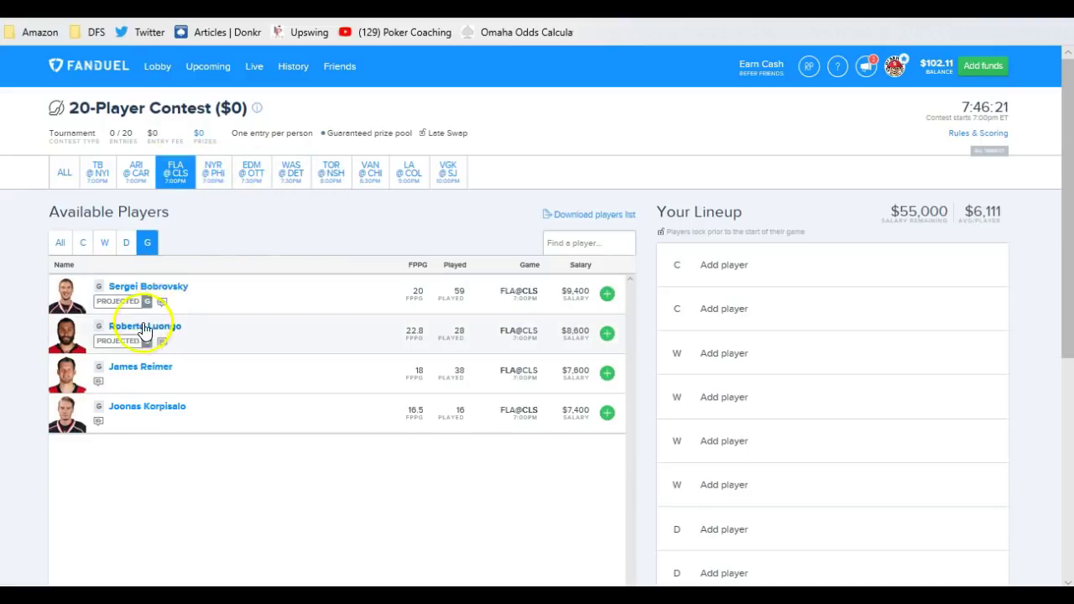
pyautogui.click(181, 291)
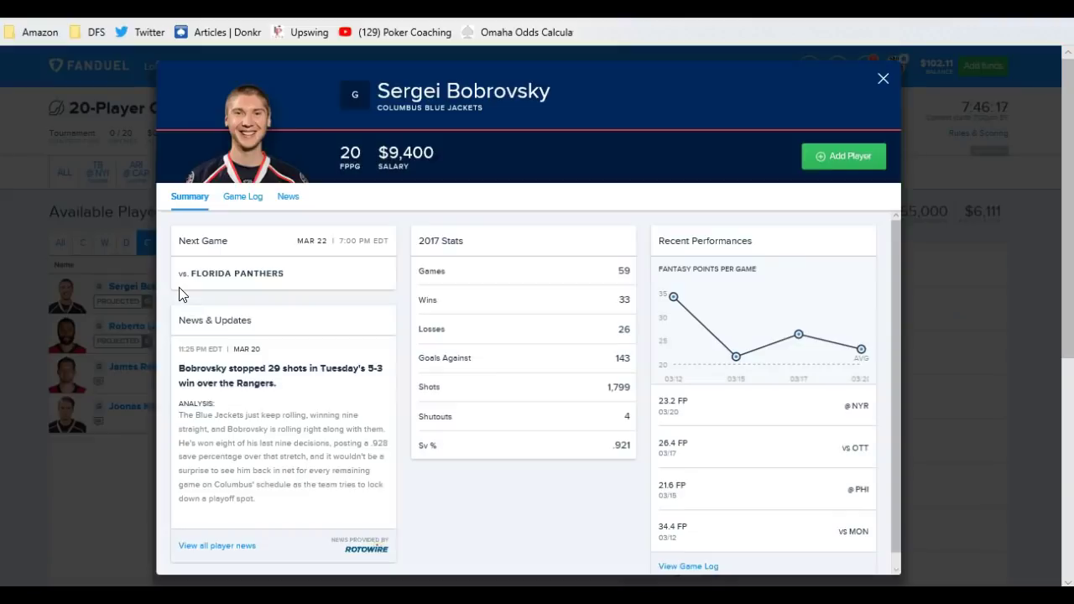
pyautogui.click(242, 198)
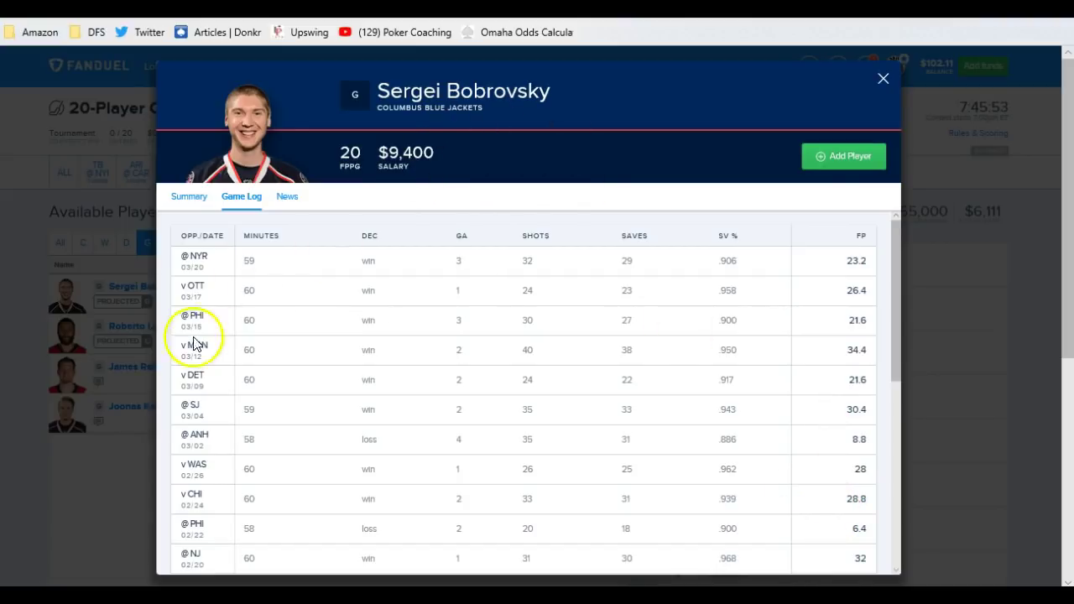
pyautogui.click(89, 479)
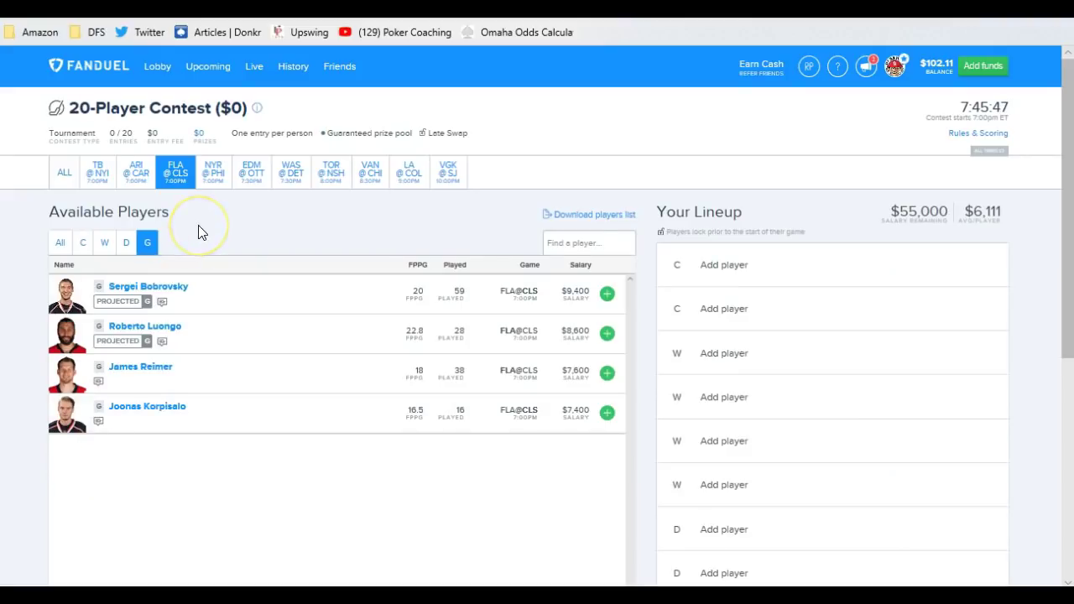
# Filter the goalies to the NYR @ PHI game and review Alex Lyon's game log
pyautogui.click(223, 173)
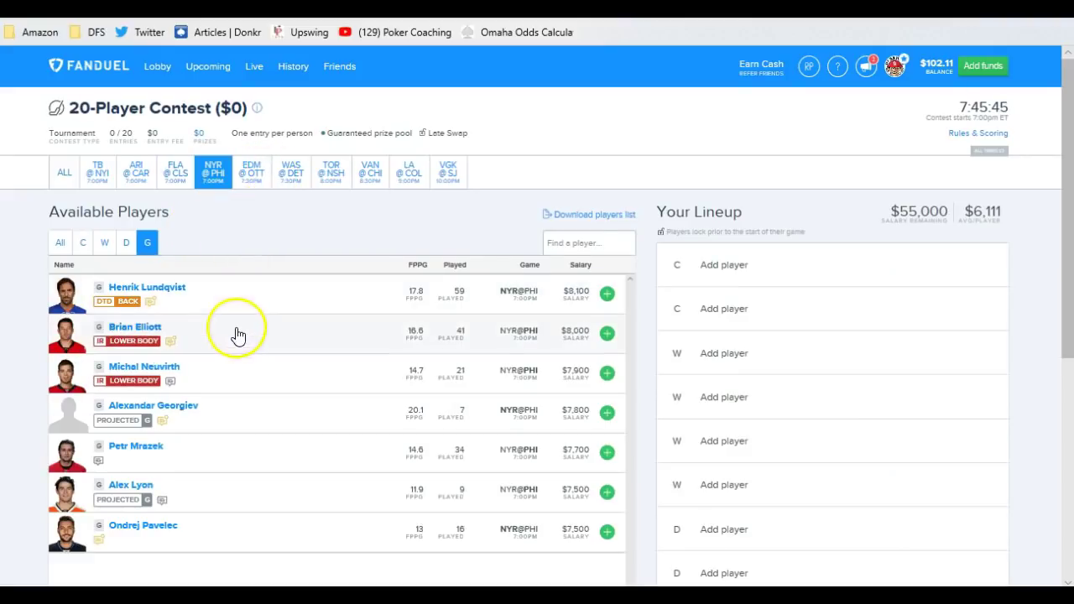
pyautogui.click(236, 340)
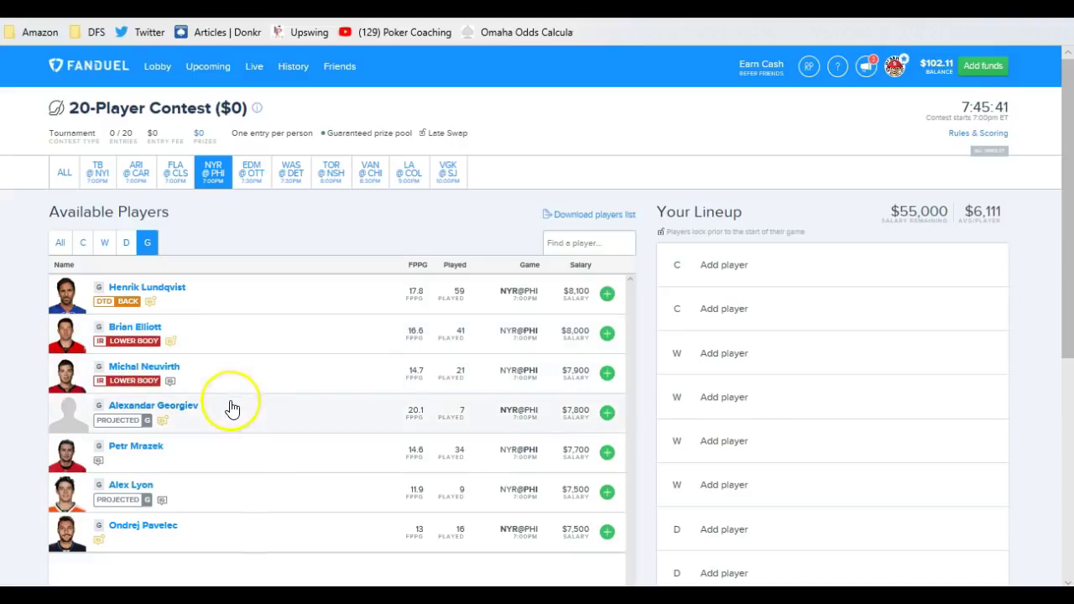
pyautogui.click(139, 491)
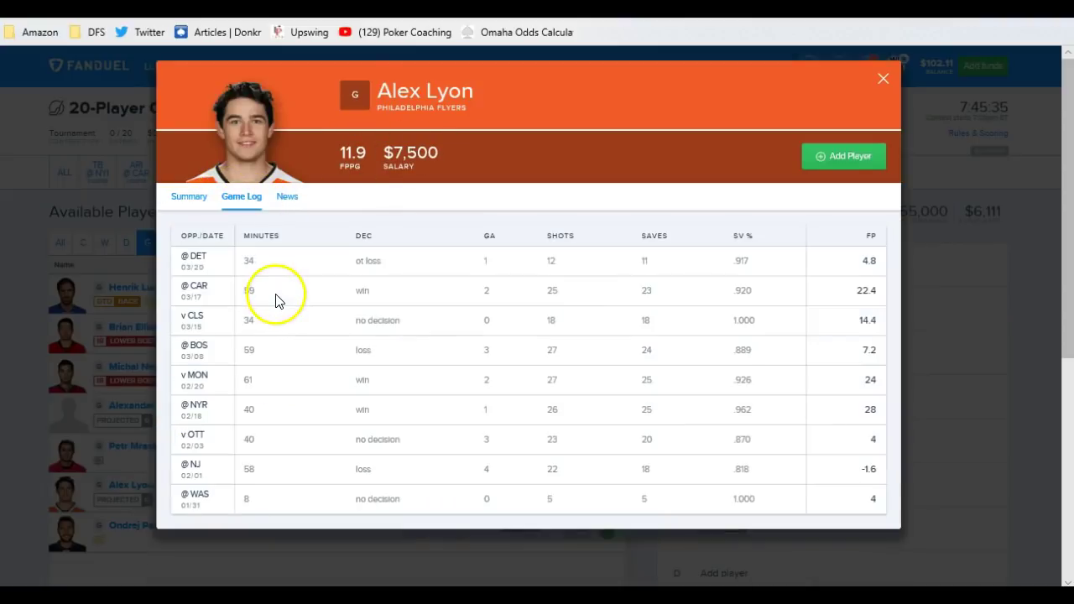
pyautogui.scroll(-1, 325, 407)
pyautogui.scroll(1, 325, 409)
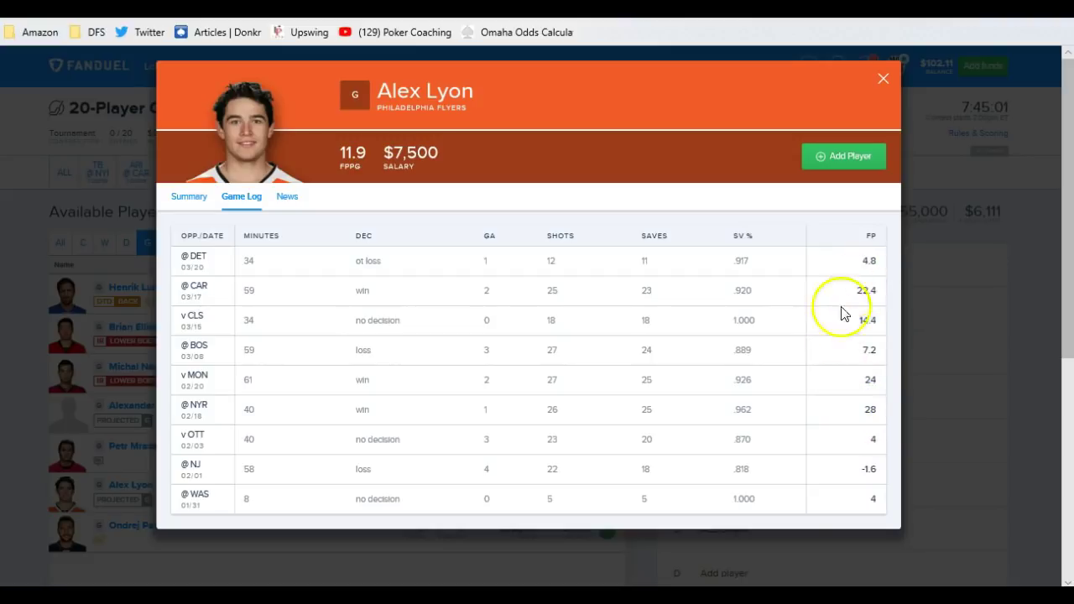
pyautogui.press('Escape')
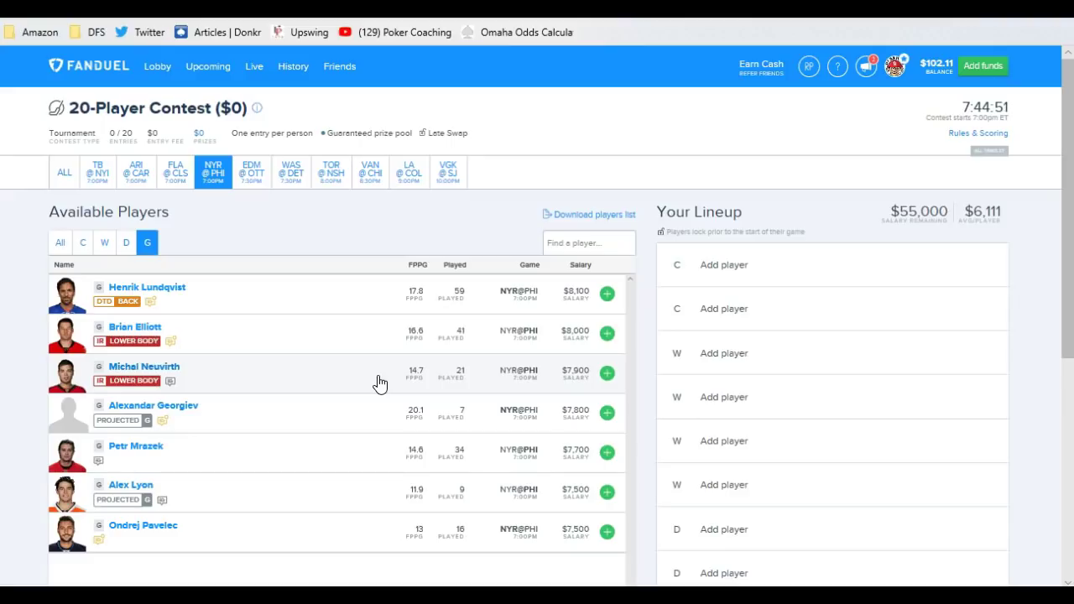
# Filter the goalies to the ARI @ CAR game and review Cam Ward's game log
pyautogui.click(139, 174)
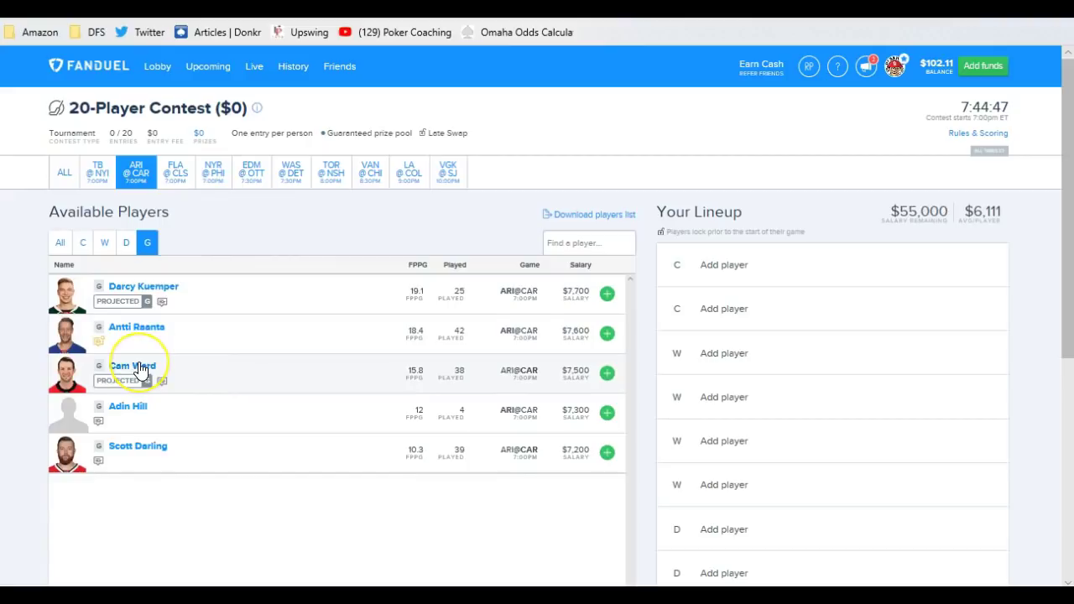
pyautogui.click(138, 367)
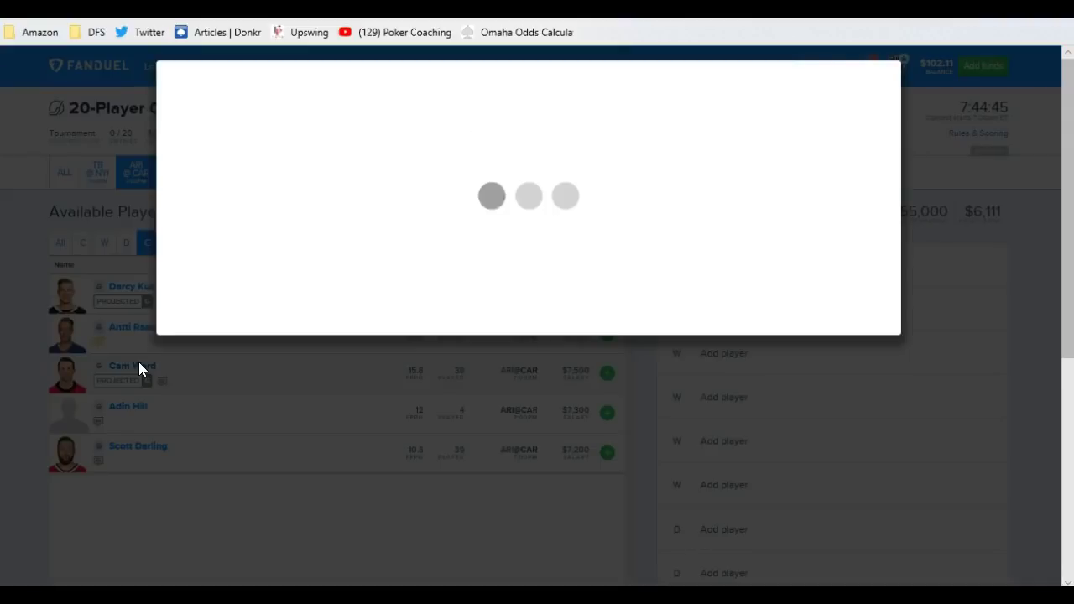
pyautogui.click(239, 200)
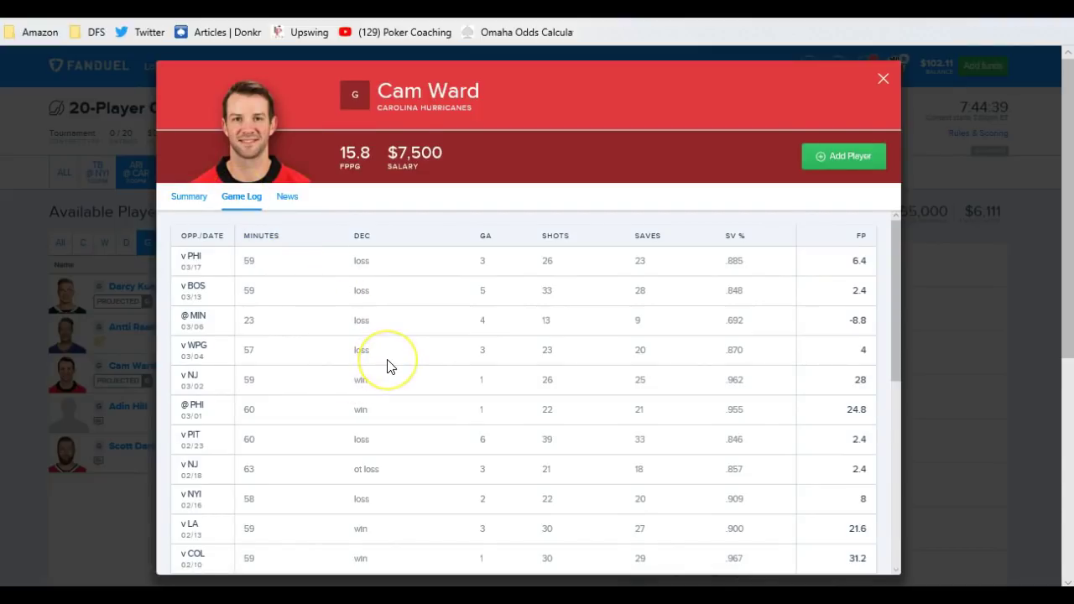
pyautogui.click(854, 316)
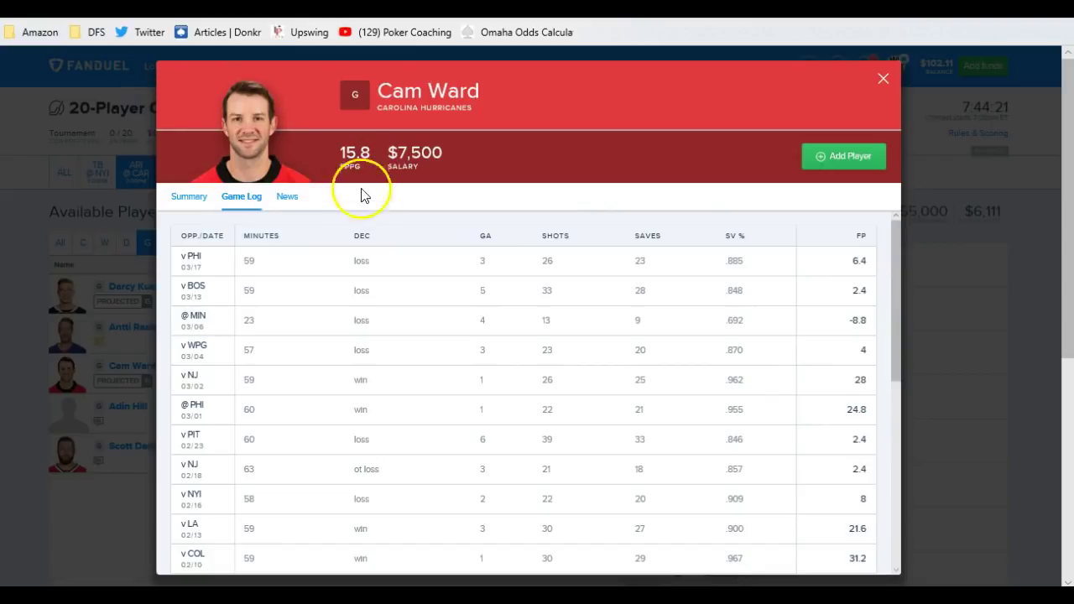
pyautogui.click(882, 83)
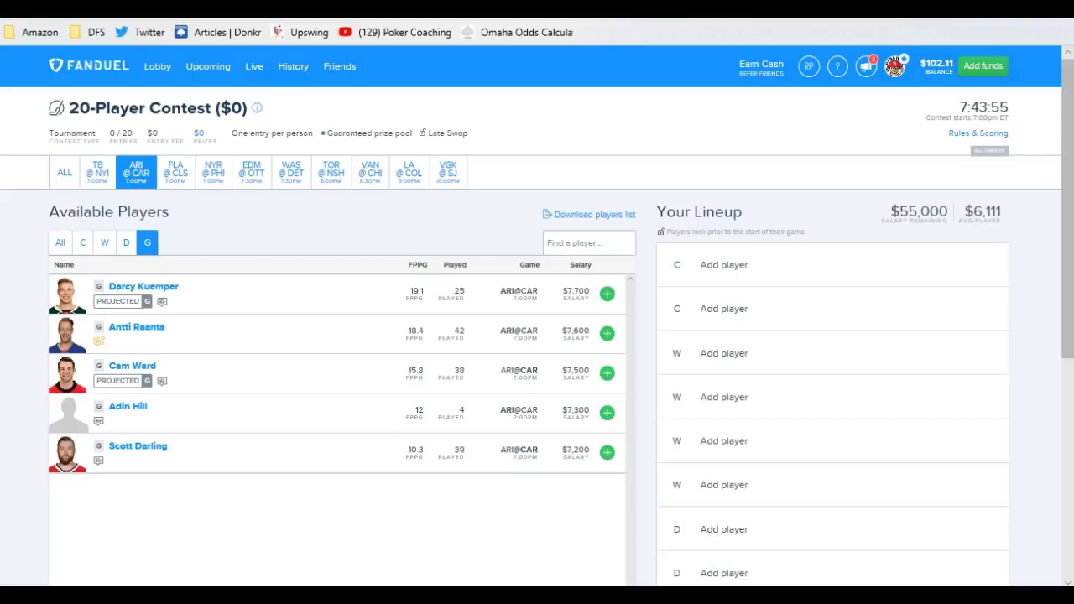
# Switch to the NHL team statistics and run the Team Summary game by game from 02/22/2018 with summed results
pyautogui.hotkey('ctrl', 'Tab')
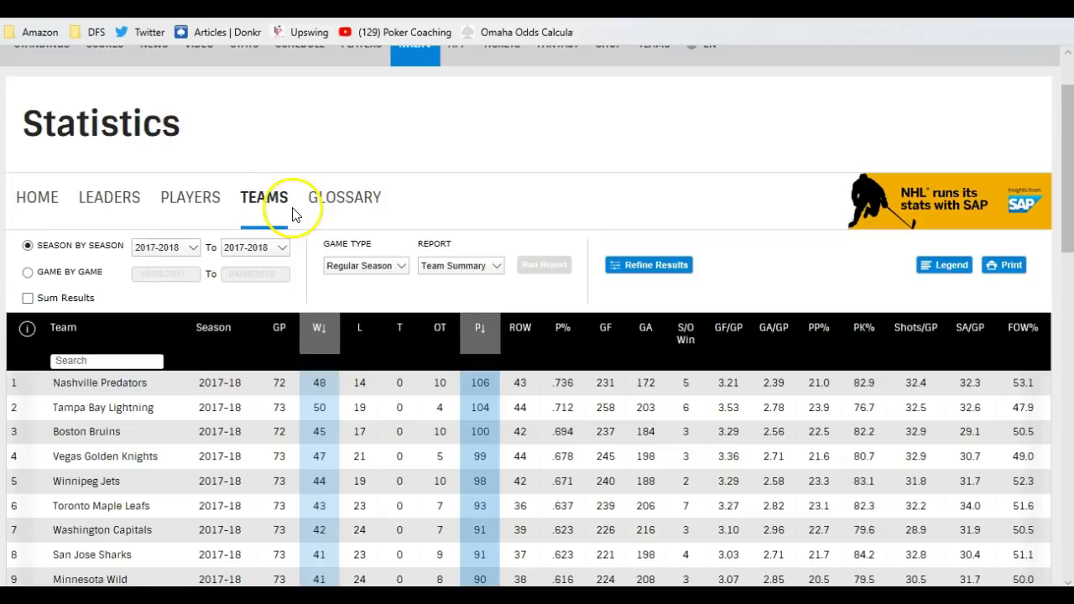
pyautogui.click(27, 273)
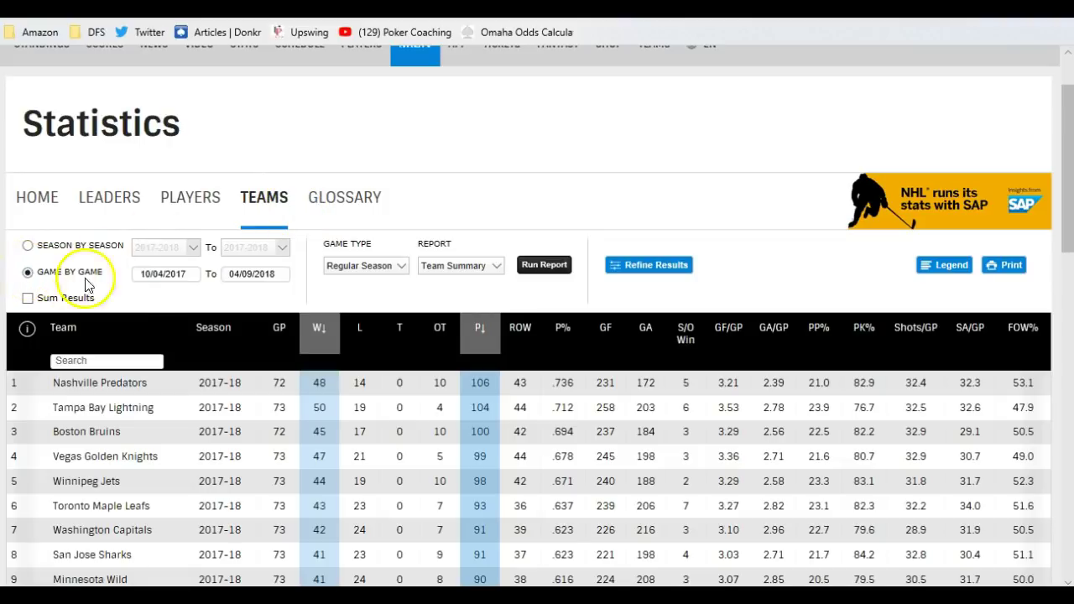
pyautogui.click(172, 273)
pyautogui.click(370, 316)
pyautogui.click(371, 316)
pyautogui.click(370, 316)
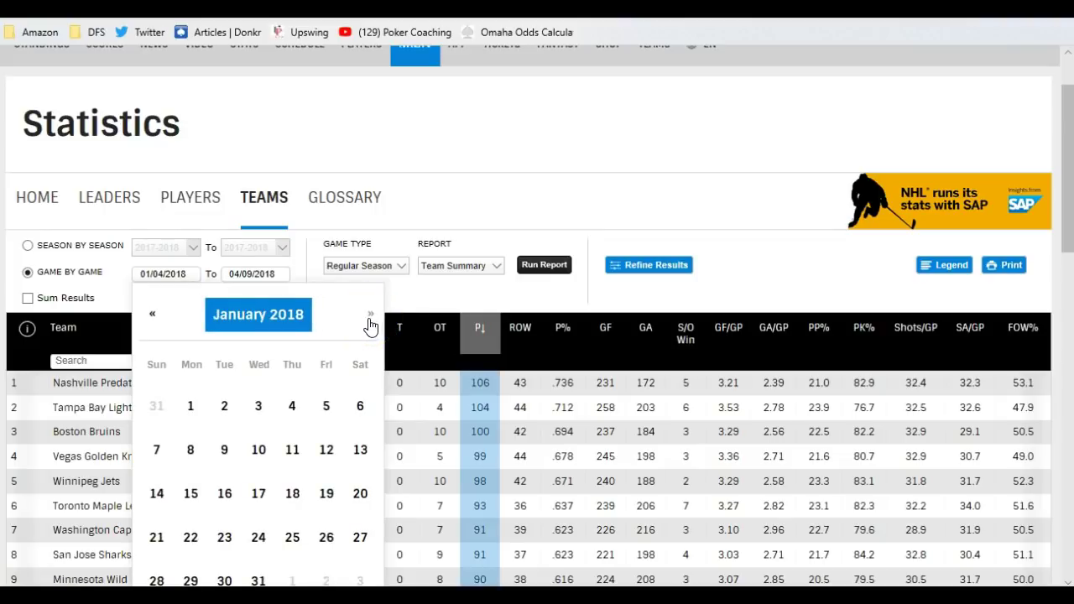
pyautogui.click(371, 317)
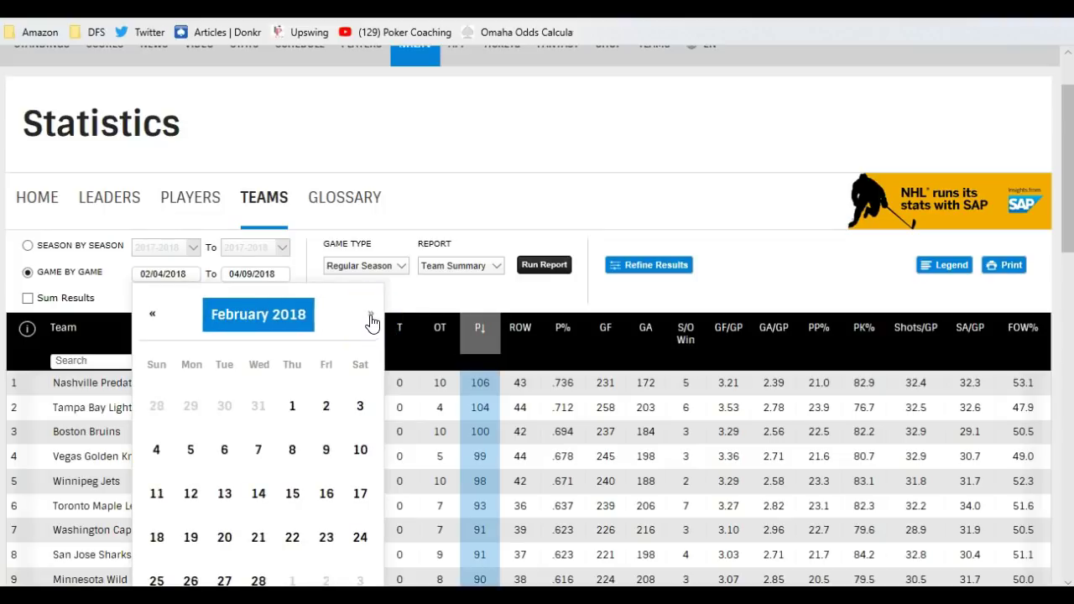
pyautogui.click(291, 538)
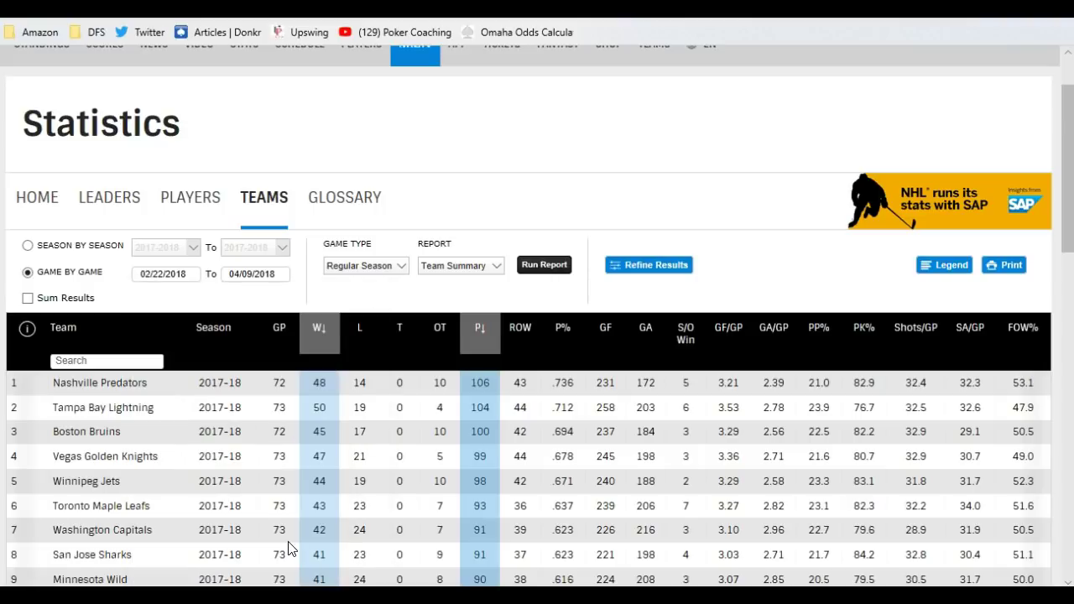
pyautogui.click(28, 300)
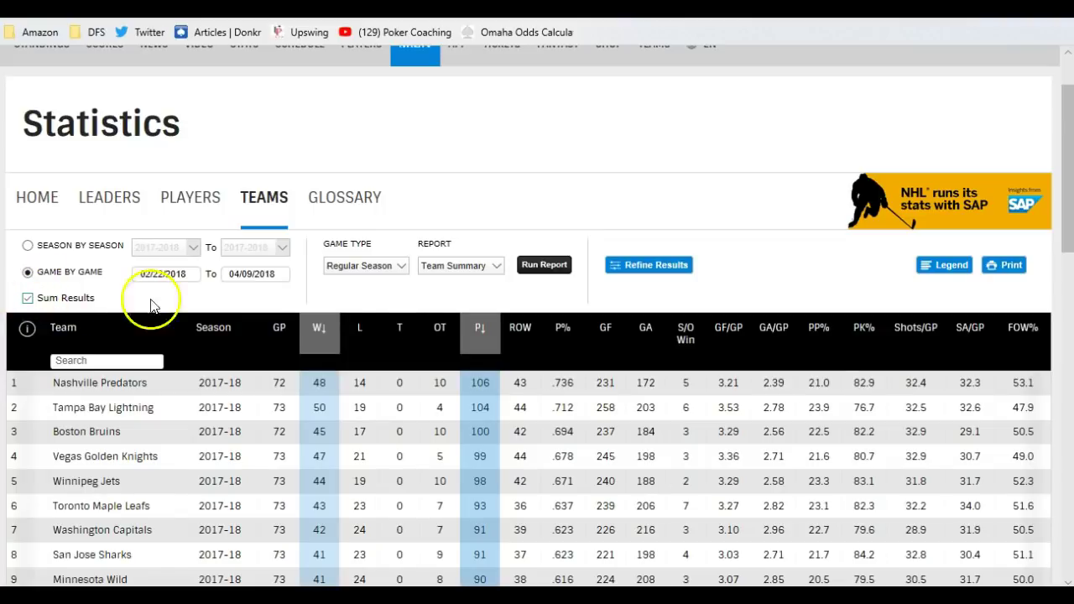
pyautogui.click(533, 265)
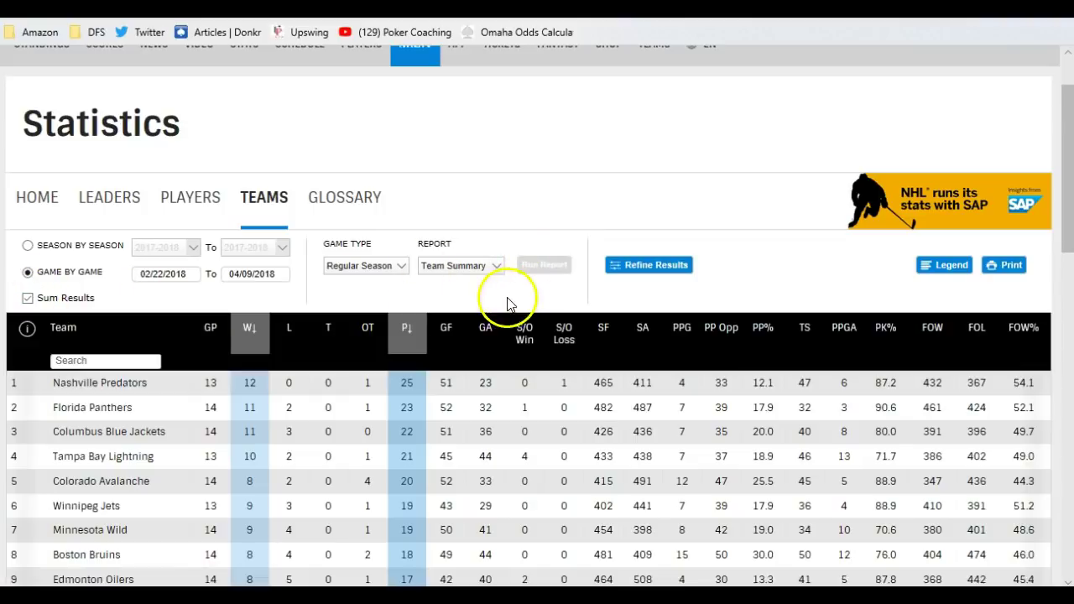
# Sort the team summary by goals for, highest first, and review the top-scoring teams
pyautogui.scroll(-1, 474, 321)
pyautogui.scroll(-1, 474, 321)
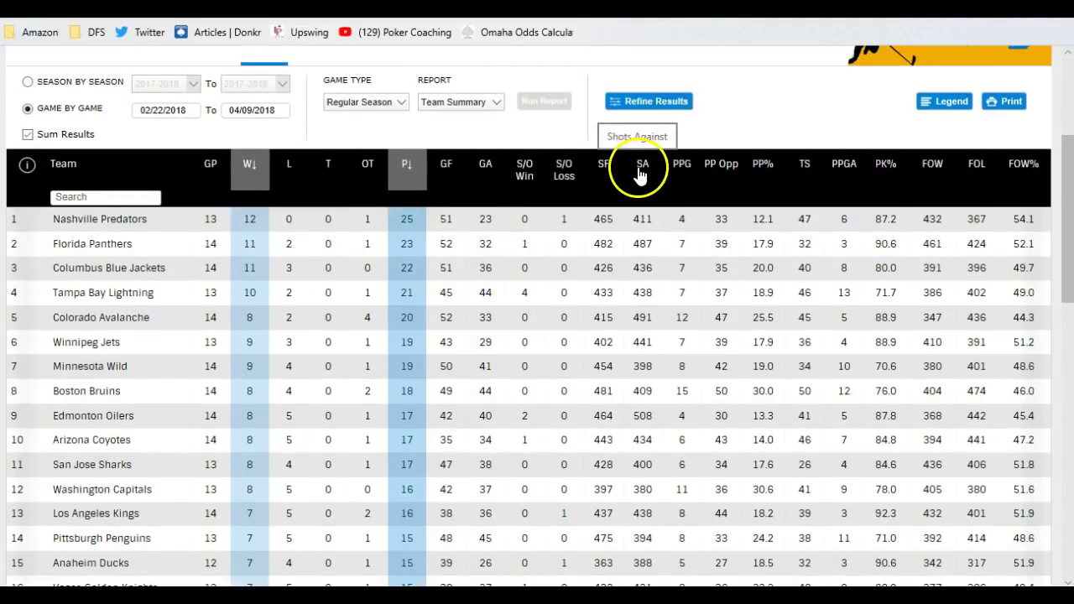
pyautogui.click(449, 170)
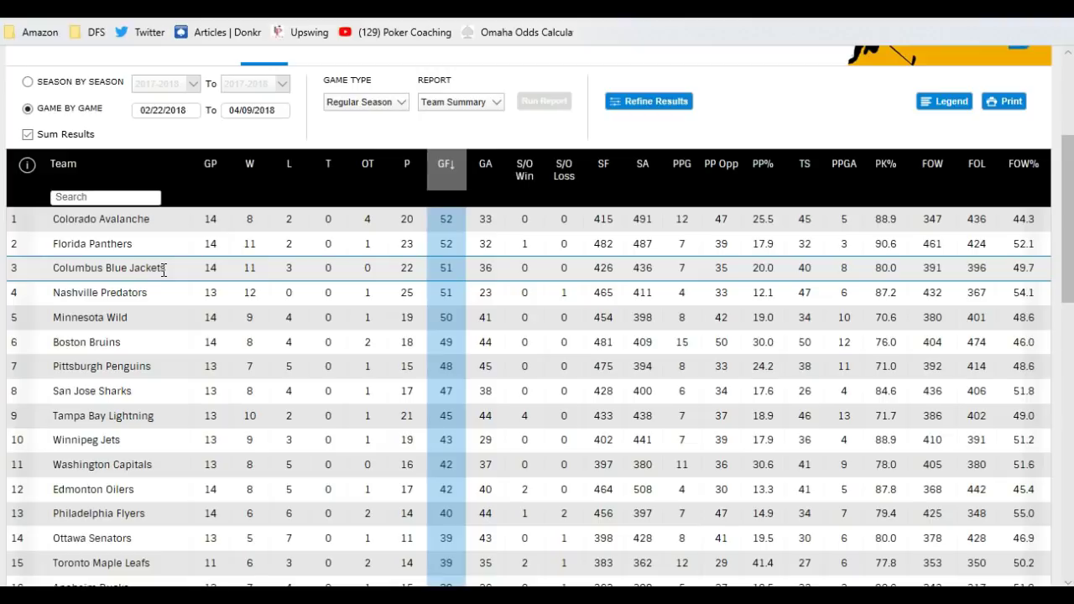
# Sort the teams by goals against, lowest first, and review the list down to the last-ranked team
pyautogui.click(487, 177)
pyautogui.click(487, 178)
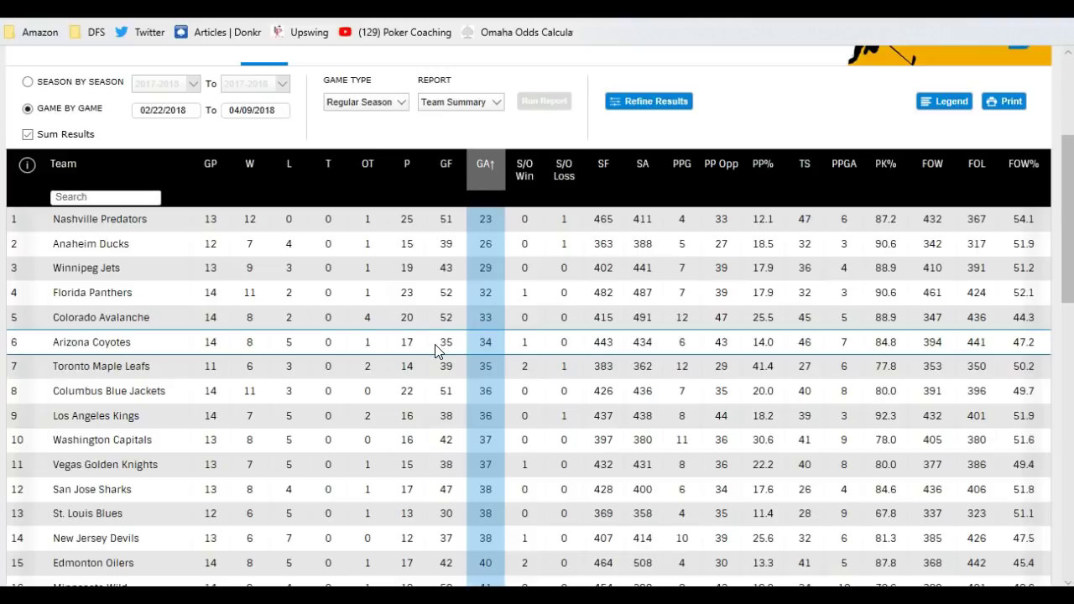
pyautogui.scroll(-7, 435, 351)
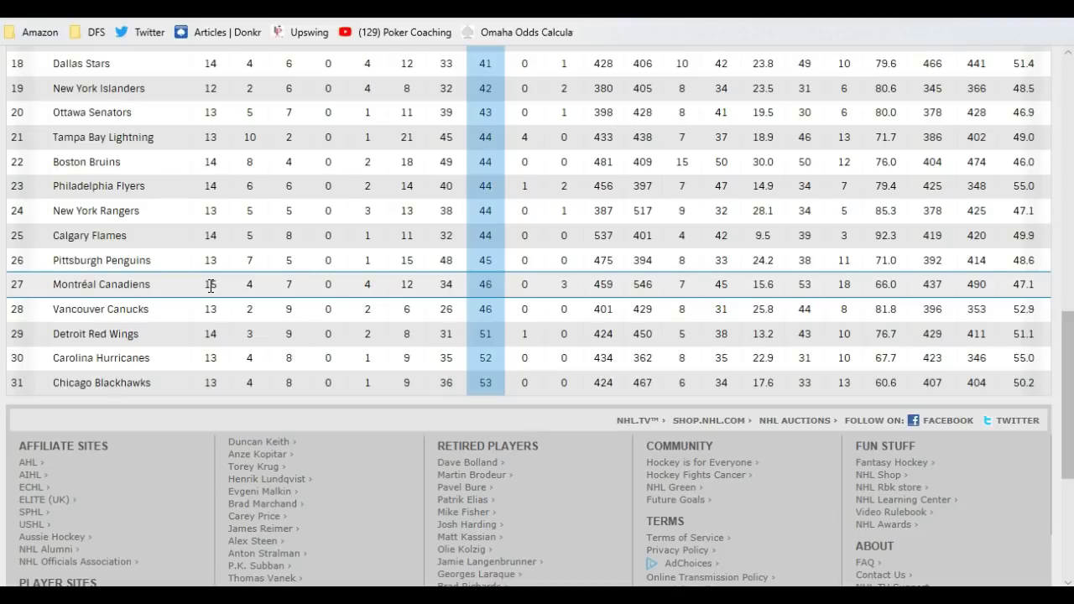
pyautogui.scroll(7, 335, 257)
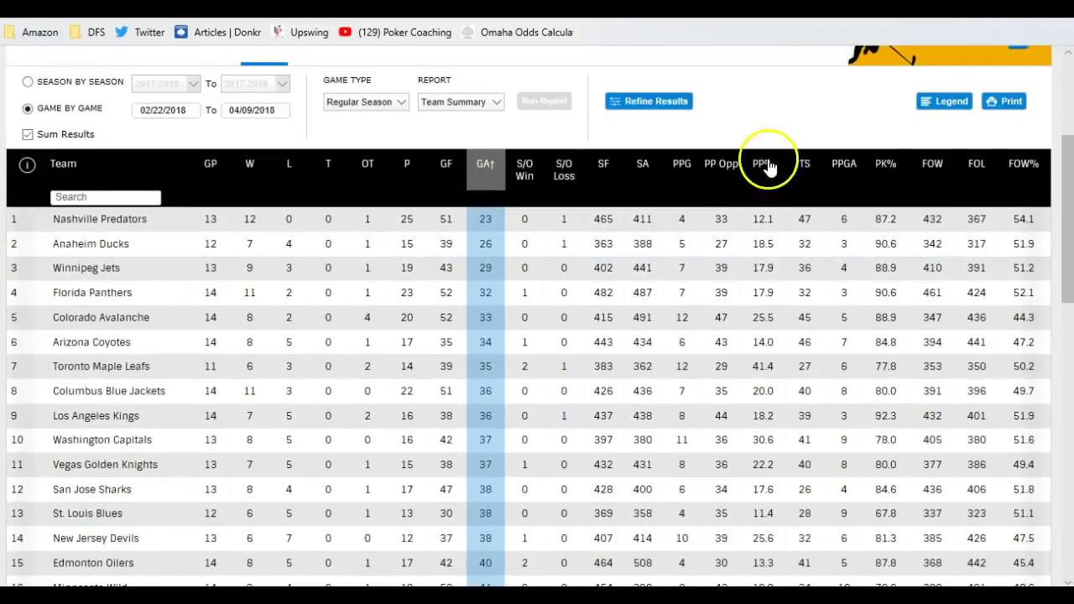
# Rank the teams by shots for, highest first, and by shots against, lowest first, reviewing each order
pyautogui.click(601, 166)
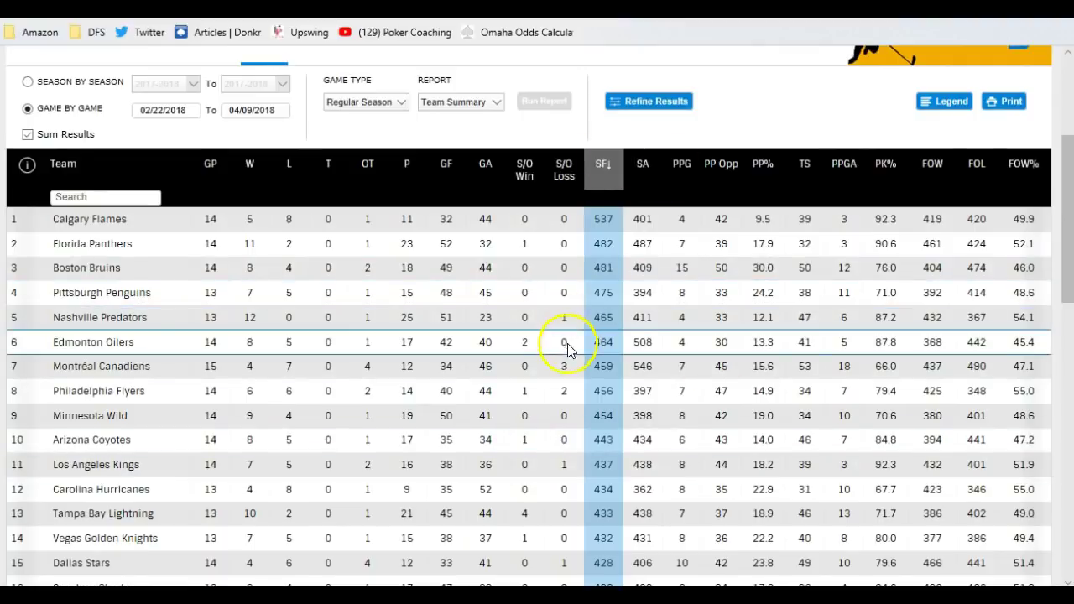
pyautogui.click(645, 172)
pyautogui.click(646, 173)
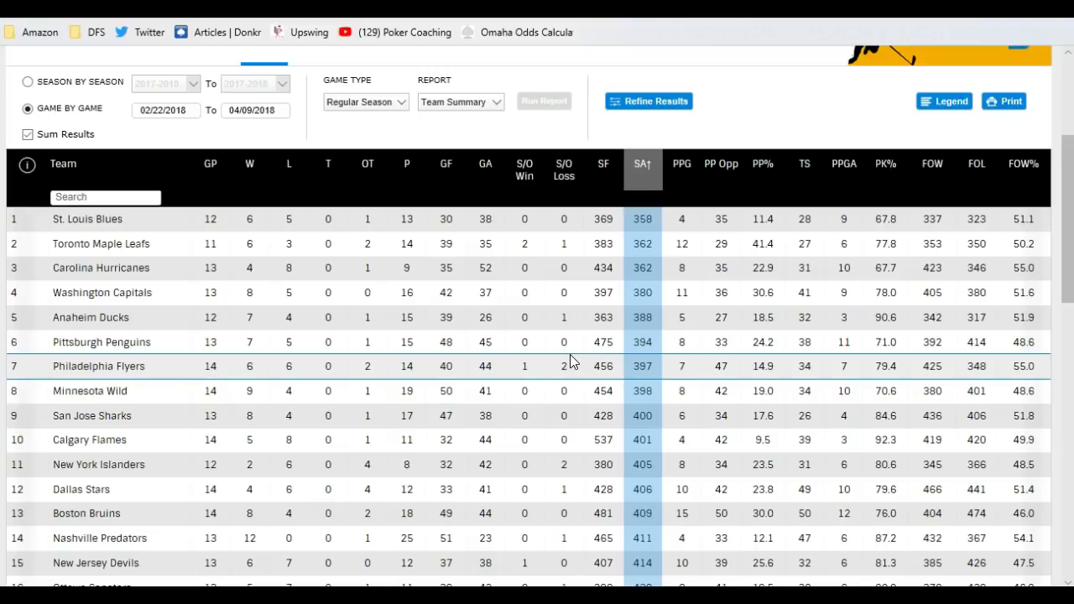
# Switch to Left Wing Lock's NHL Line Production page and review the 10-game forward combos by goals for and by highest goals against
pyautogui.click(512, 346)
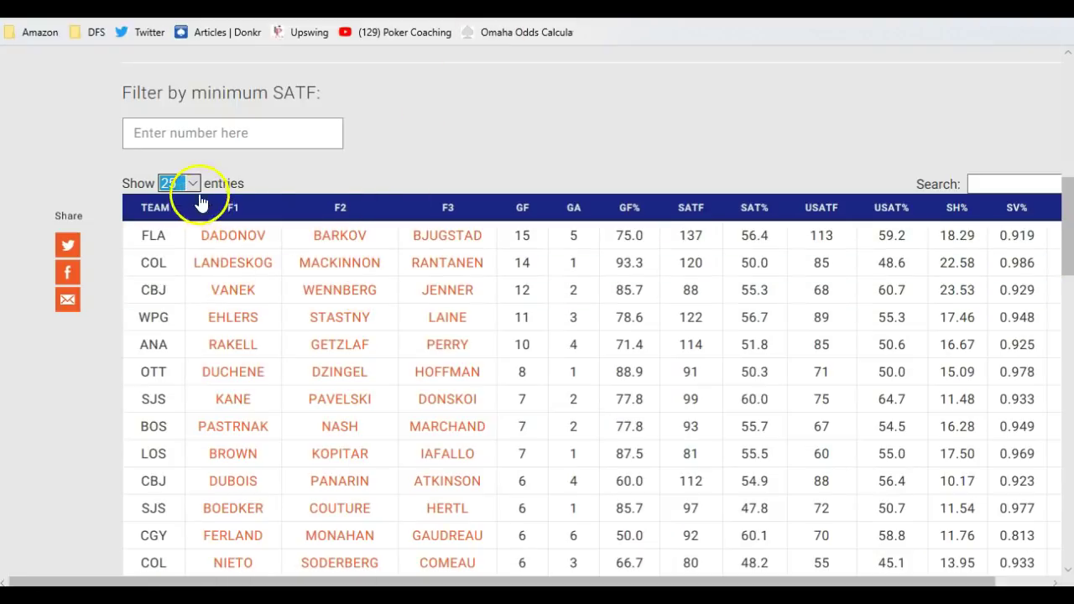
pyautogui.scroll(4, 307, 181)
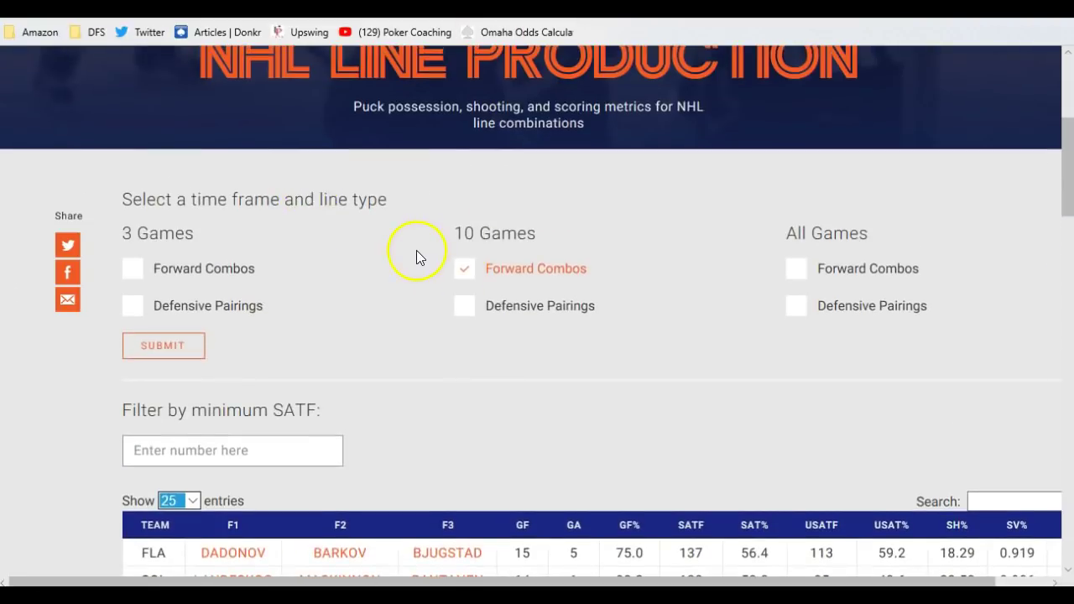
pyautogui.scroll(4, 417, 258)
pyautogui.moveTo(479, 149)
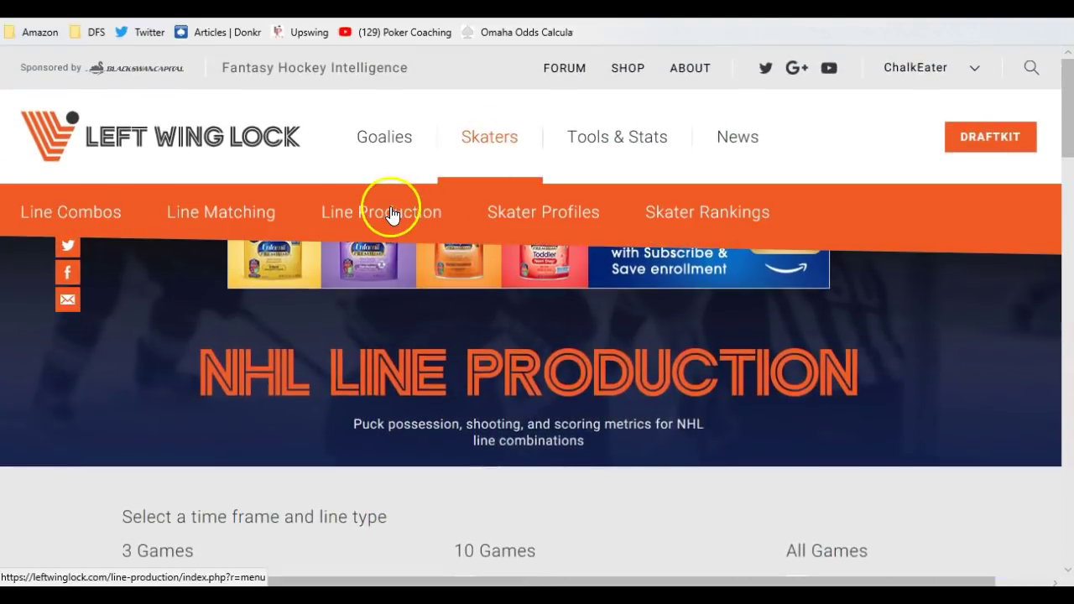
pyautogui.scroll(-3, 414, 359)
pyautogui.scroll(-1, 377, 362)
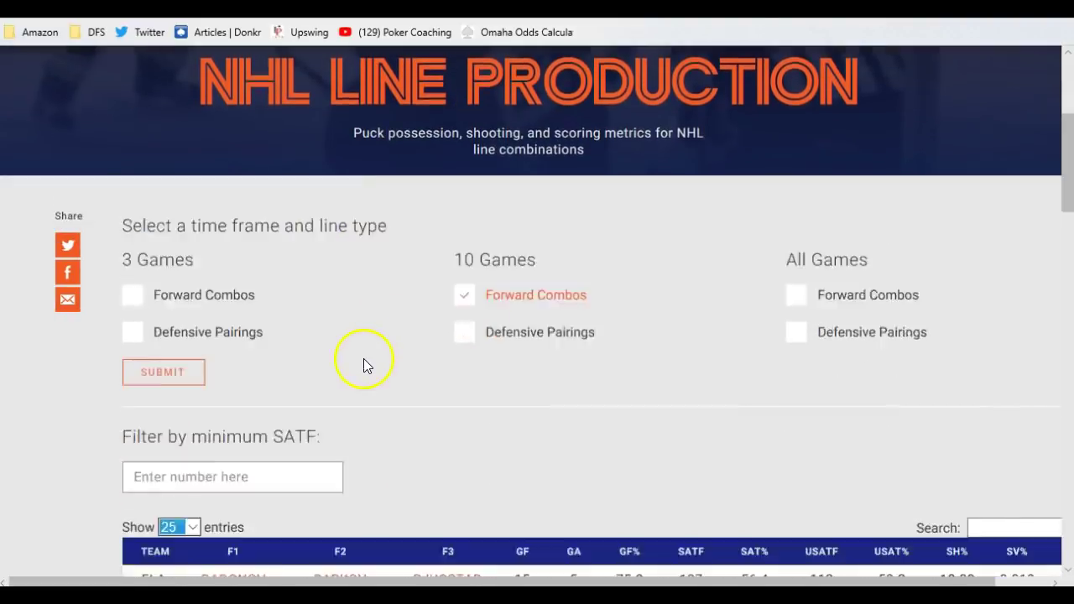
pyautogui.scroll(-1, 364, 358)
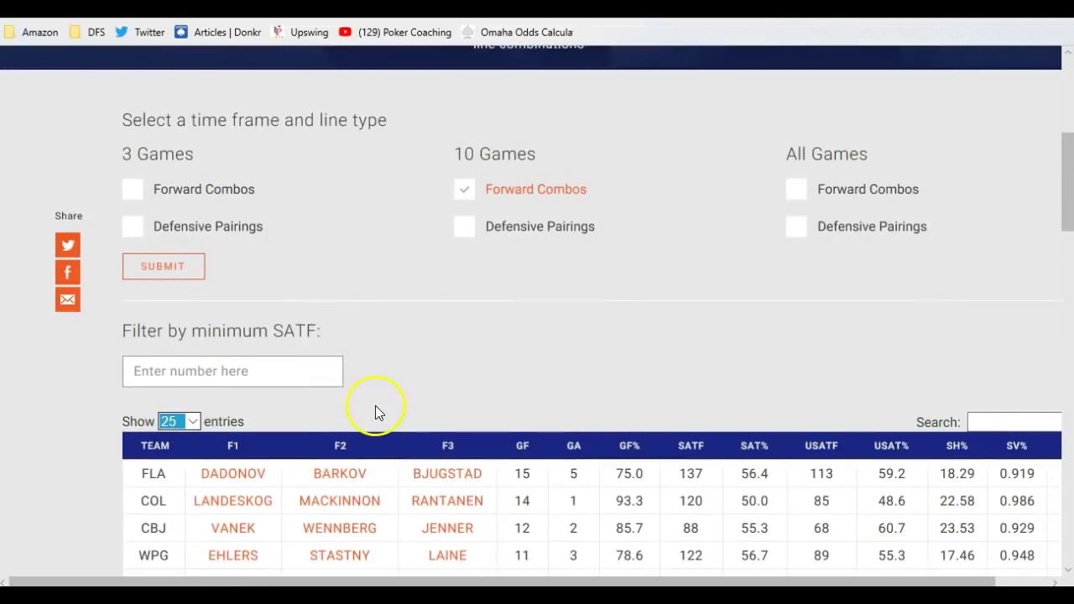
pyautogui.scroll(-3, 375, 409)
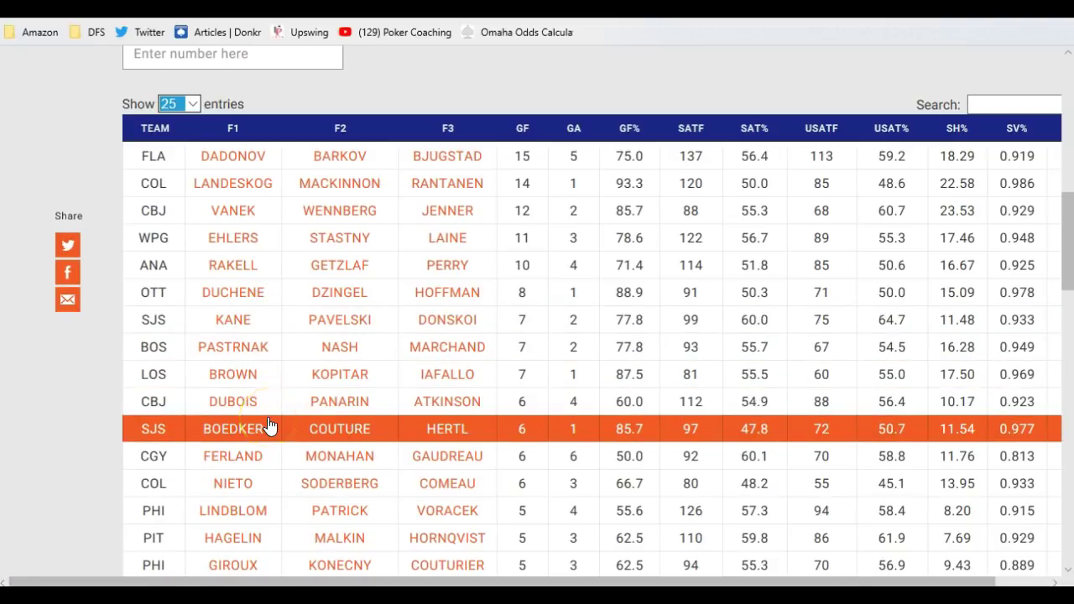
pyautogui.click(573, 134)
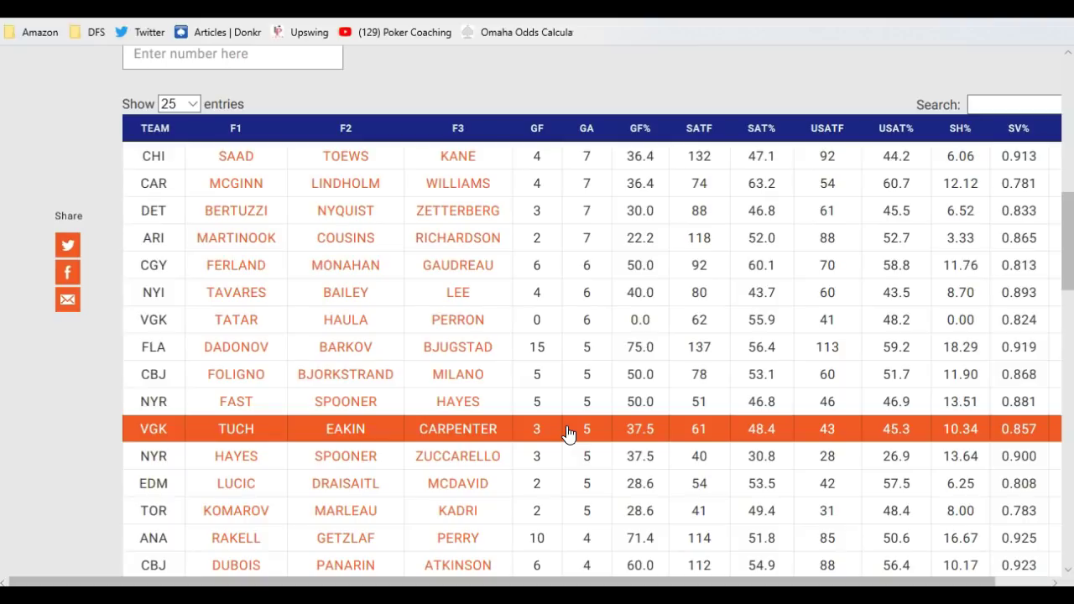
# Open Left Wing Lock's Line Matching page for skaters
pyautogui.scroll(1, 523, 366)
pyautogui.scroll(5, 524, 365)
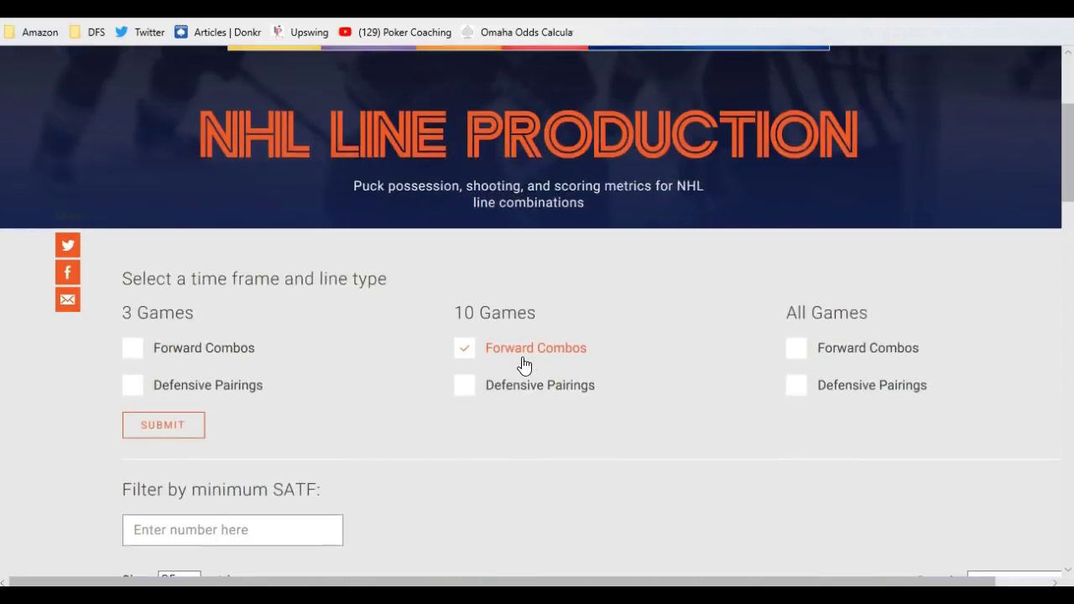
pyautogui.moveTo(480, 163)
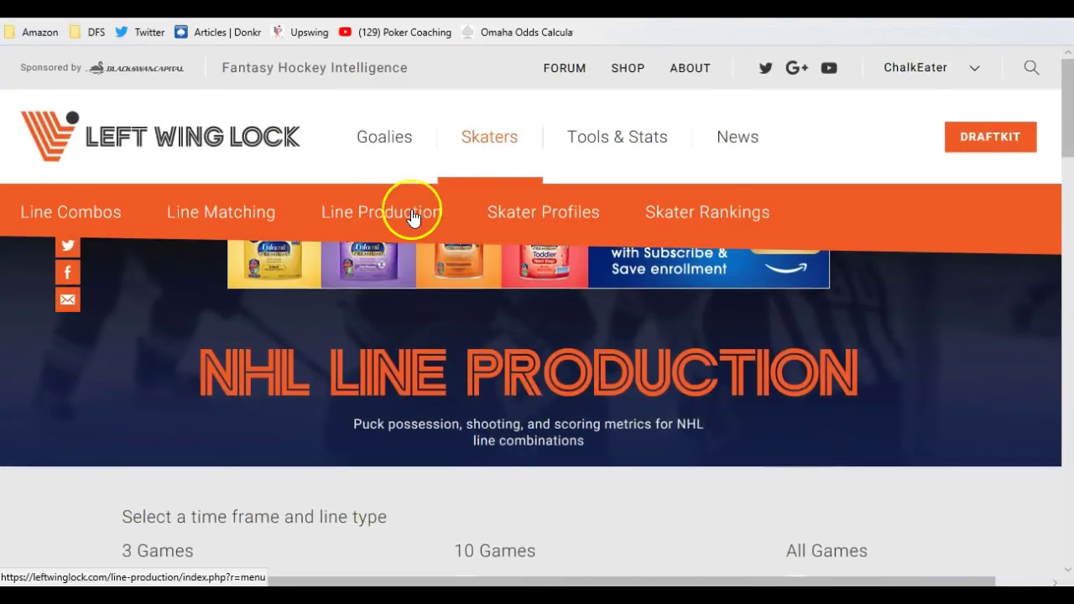
pyautogui.click(263, 217)
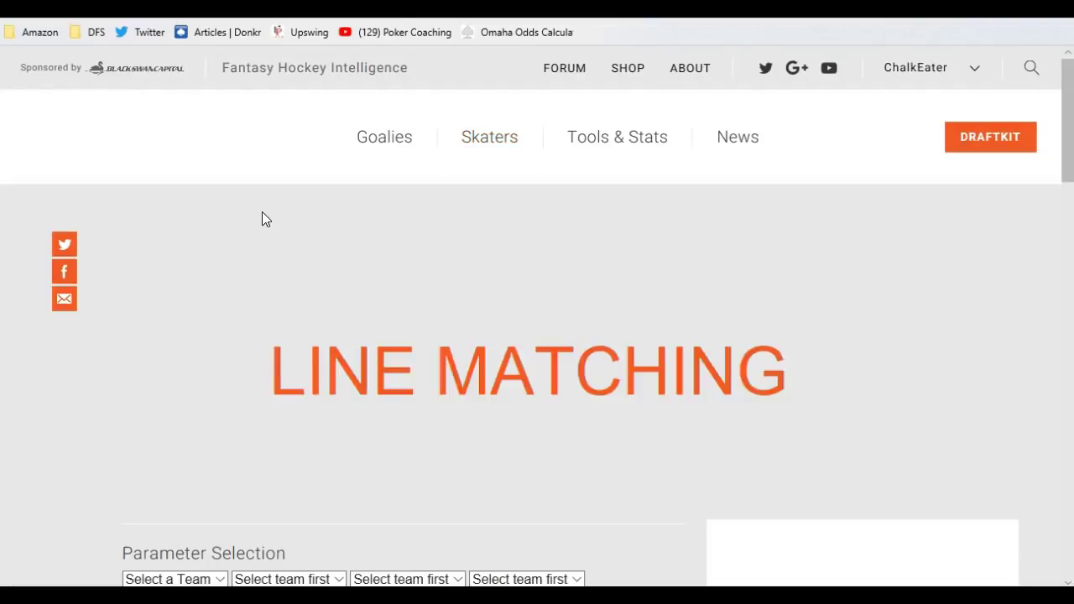
pyautogui.click(231, 282)
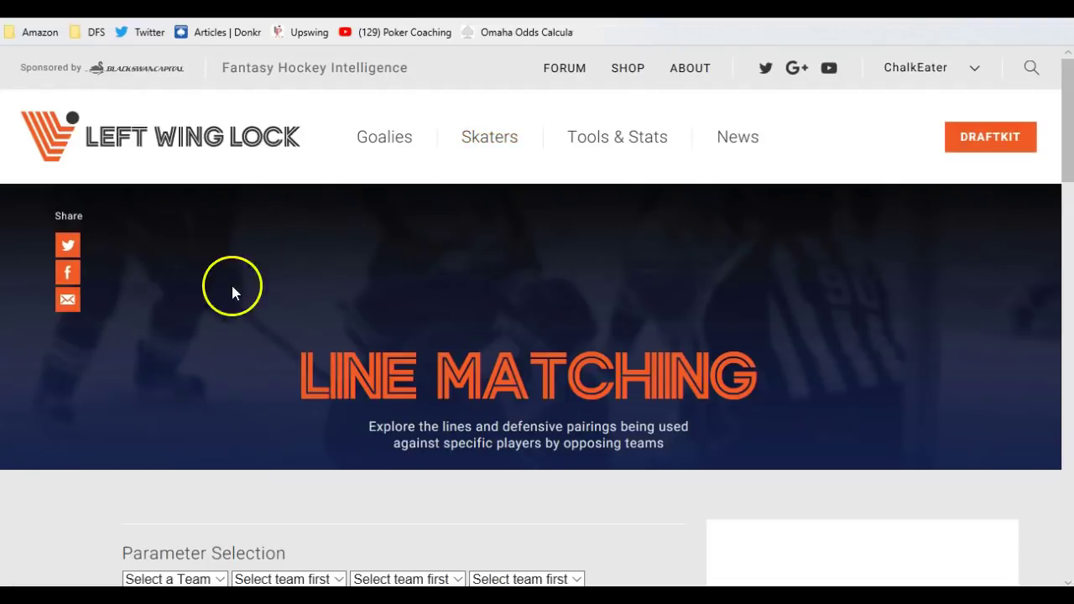
# Look up the lines and defensive pairings VGK used against SJ's Joe Pavelski on Thursday, February 8, 2018, and review the results
pyautogui.scroll(-4, 234, 284)
pyautogui.click(218, 254)
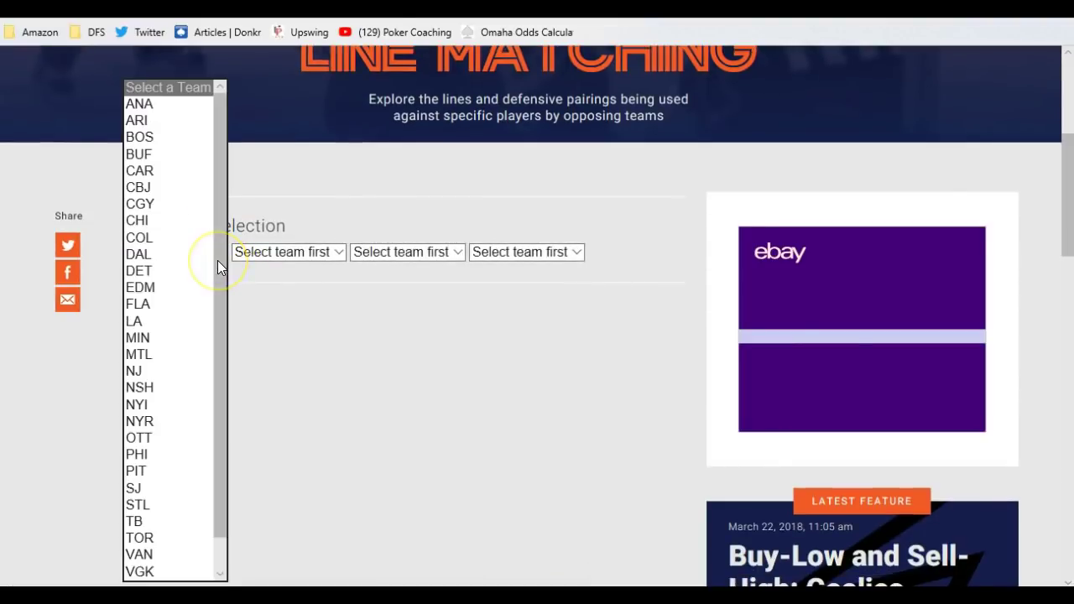
pyautogui.click(147, 487)
pyautogui.click(279, 256)
pyautogui.click(280, 257)
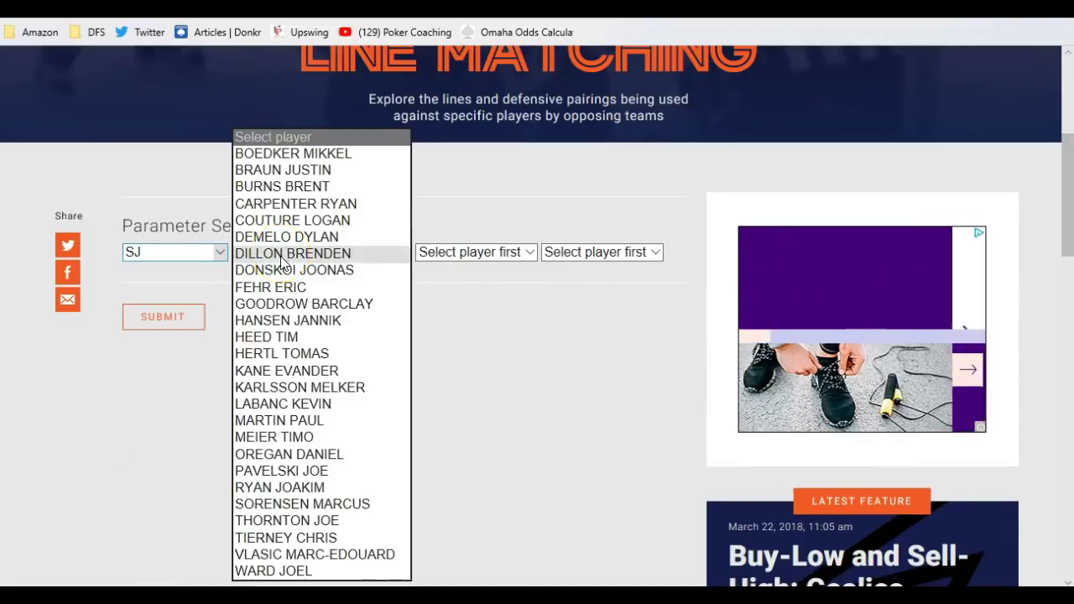
pyautogui.click(281, 474)
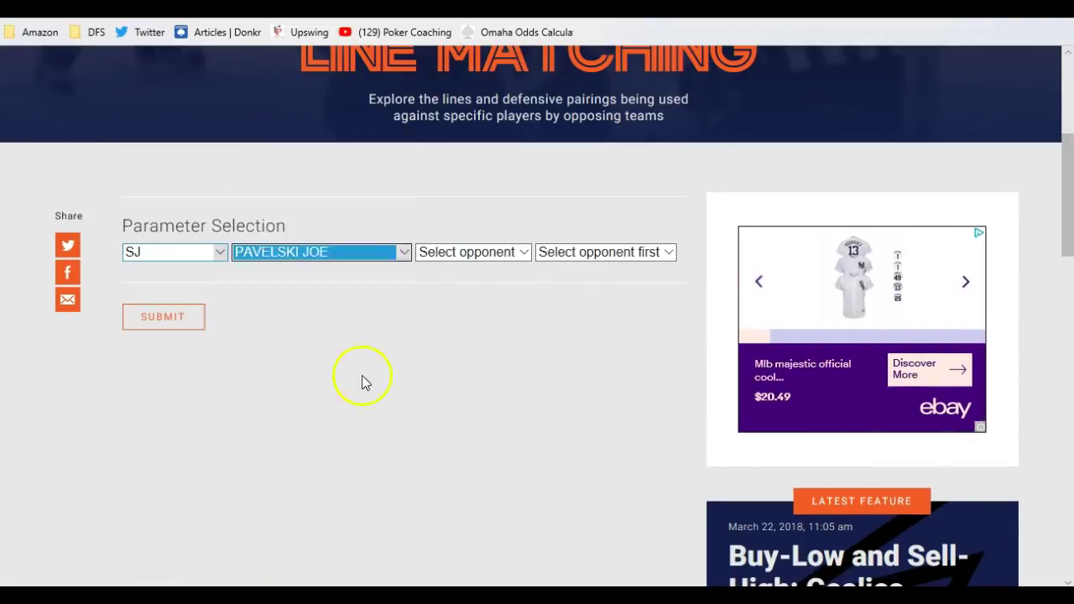
pyautogui.click(439, 256)
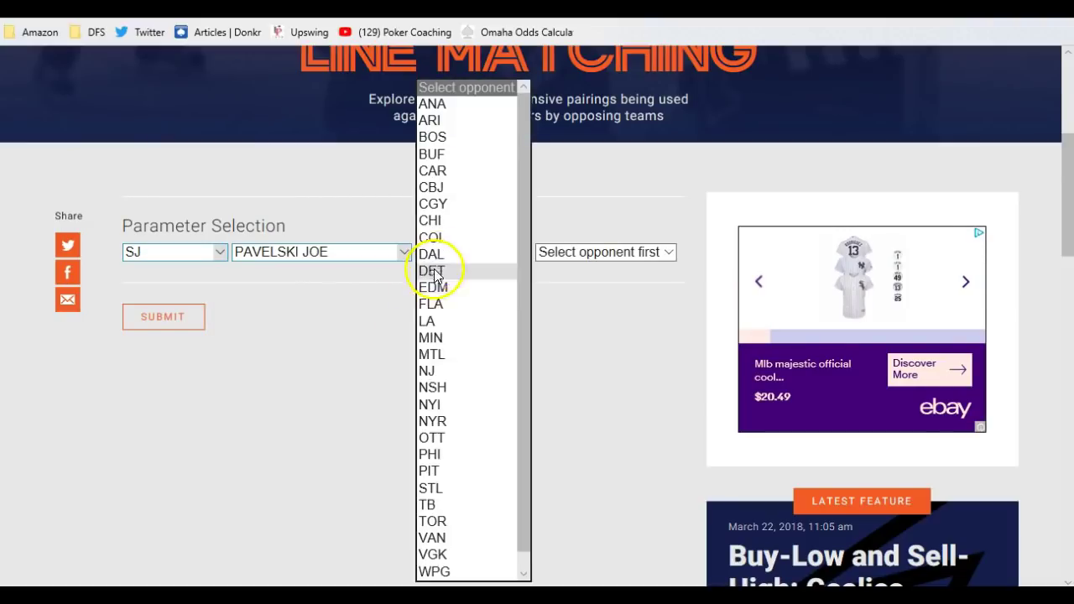
pyautogui.click(436, 554)
pyautogui.click(288, 270)
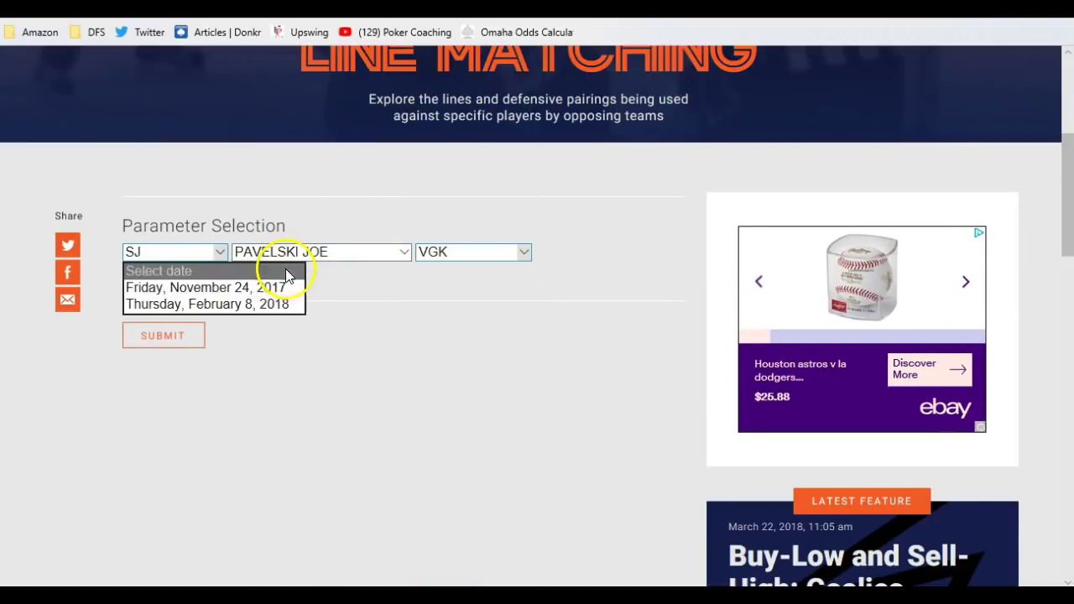
pyautogui.click(269, 306)
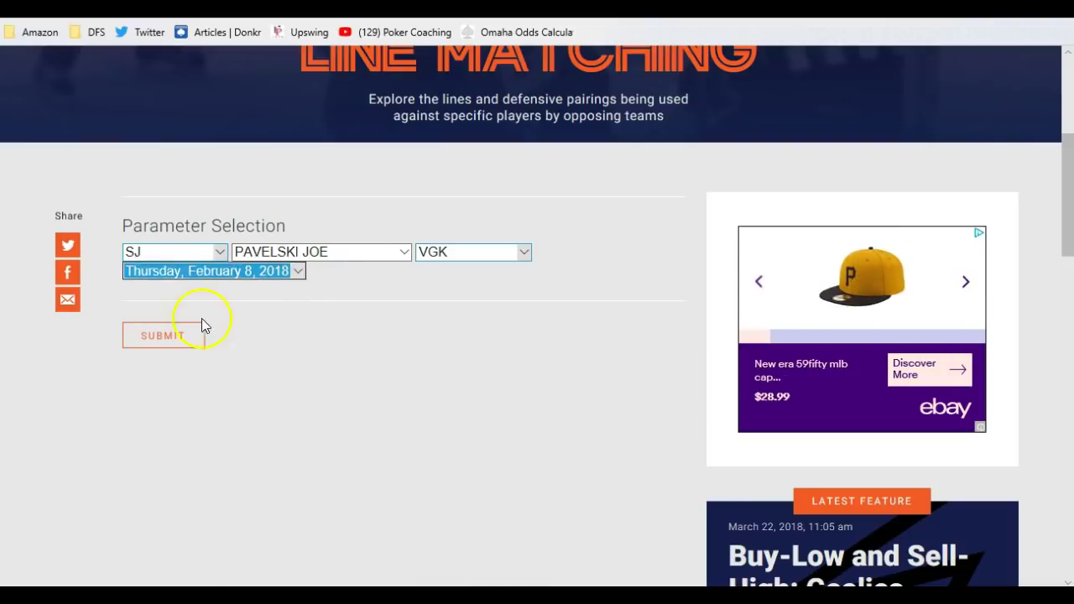
pyautogui.click(164, 336)
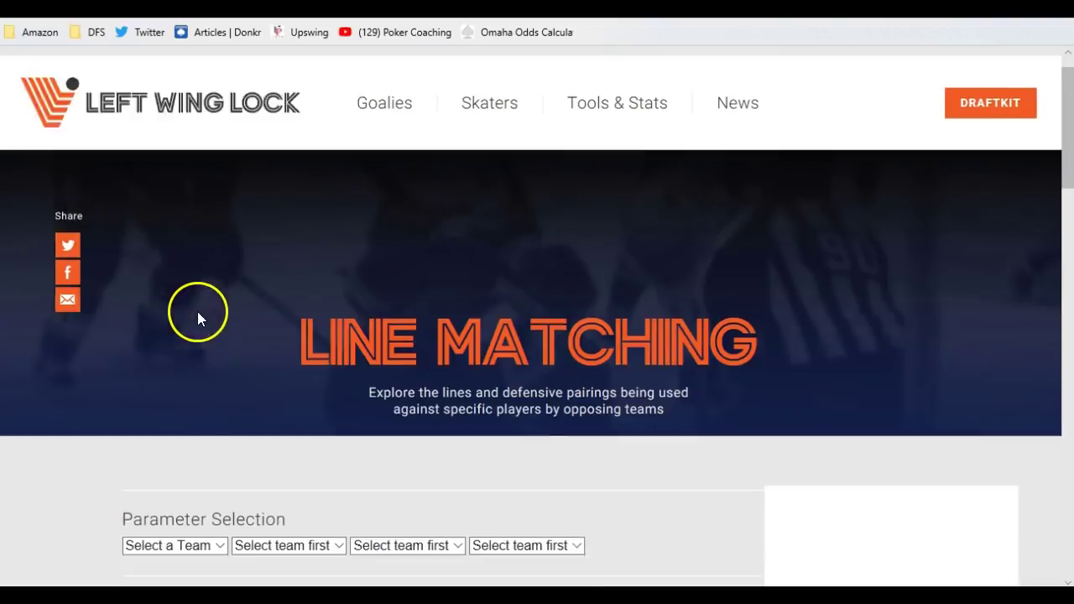
pyautogui.scroll(-6, 197, 311)
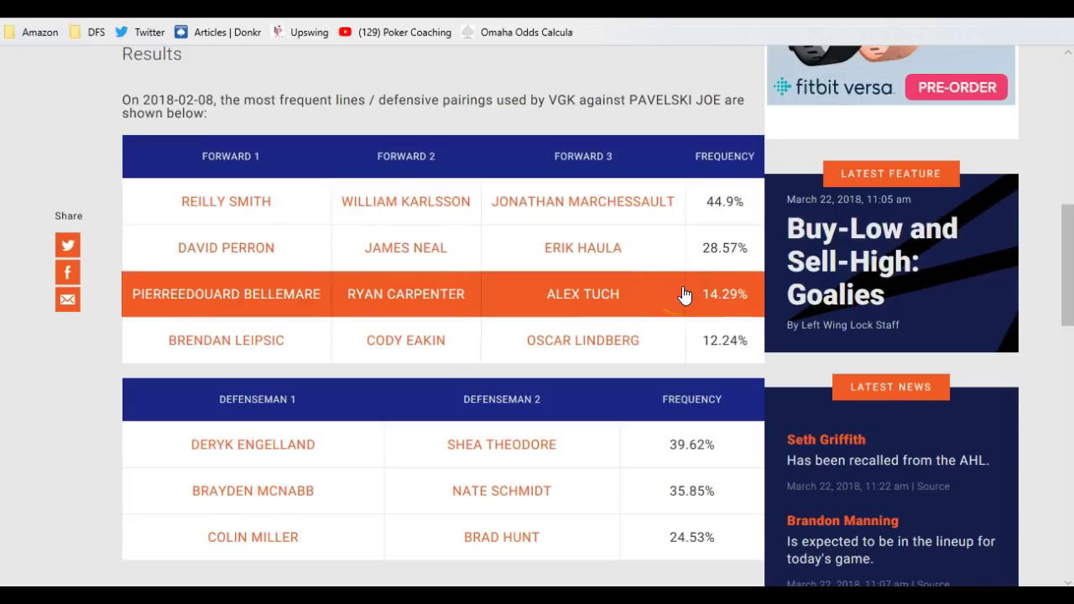
pyautogui.click(594, 290)
# Look up the lines and defensive pairings VGK used against SJ's Logan Couture on February 8, 2018
pyautogui.scroll(3, 571, 290)
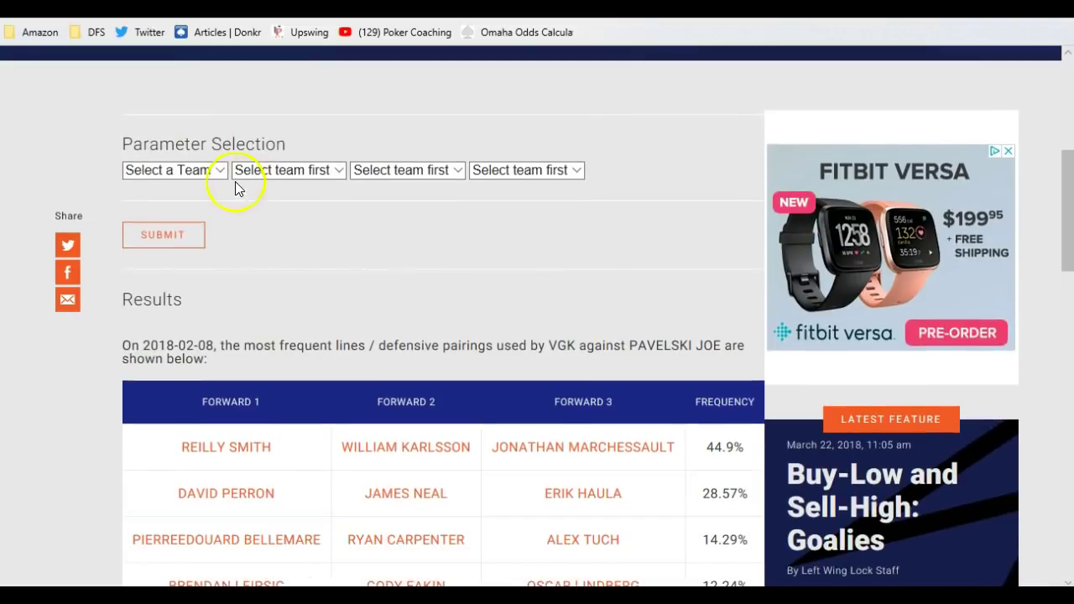
pyautogui.click(223, 171)
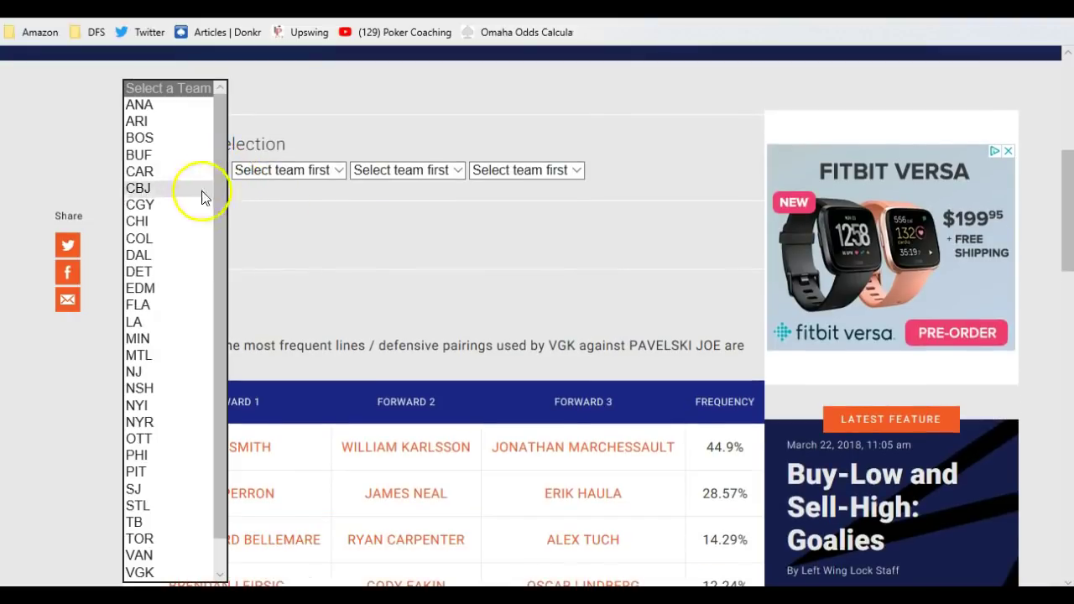
pyautogui.click(147, 486)
pyautogui.click(293, 173)
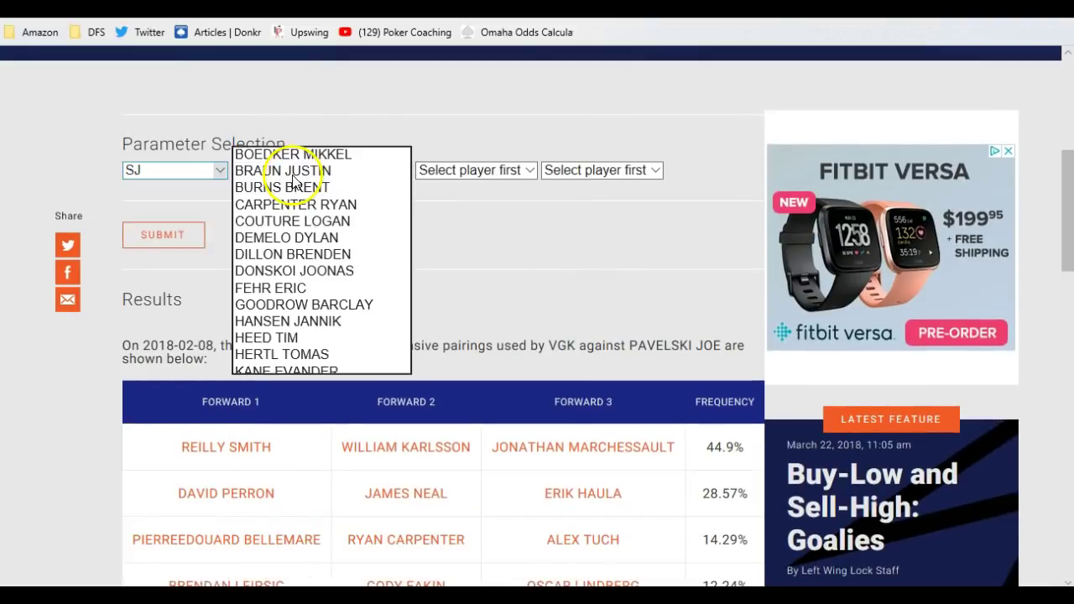
pyautogui.click(286, 221)
pyautogui.click(441, 169)
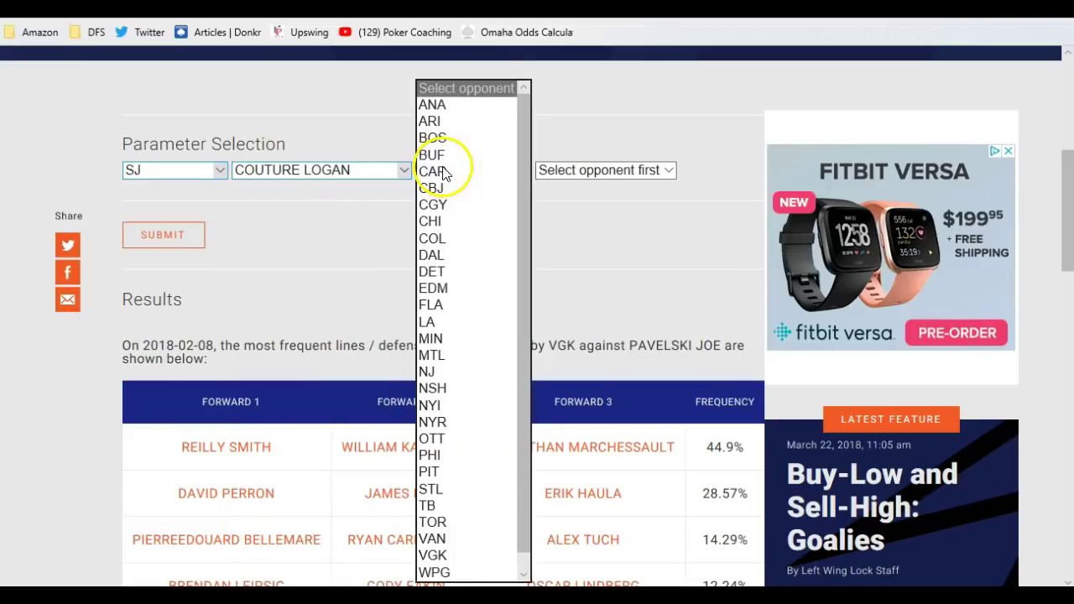
pyautogui.click(449, 556)
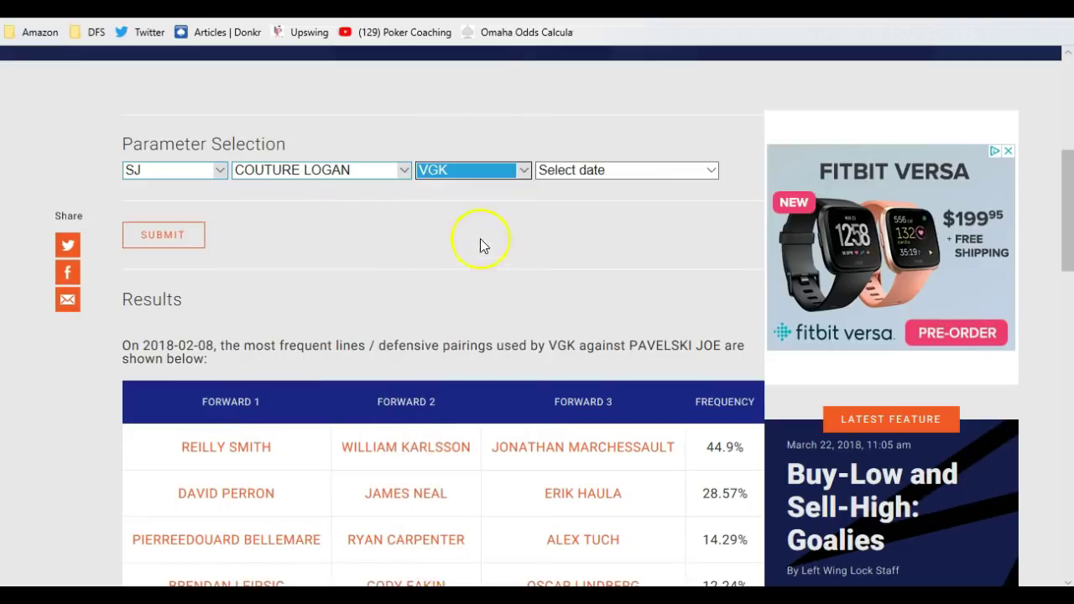
pyautogui.click(550, 172)
pyautogui.click(546, 204)
pyautogui.click(181, 239)
# Review how often each VGK forward line and defensive pairing was matched against Couture
pyautogui.scroll(-4, 105, 261)
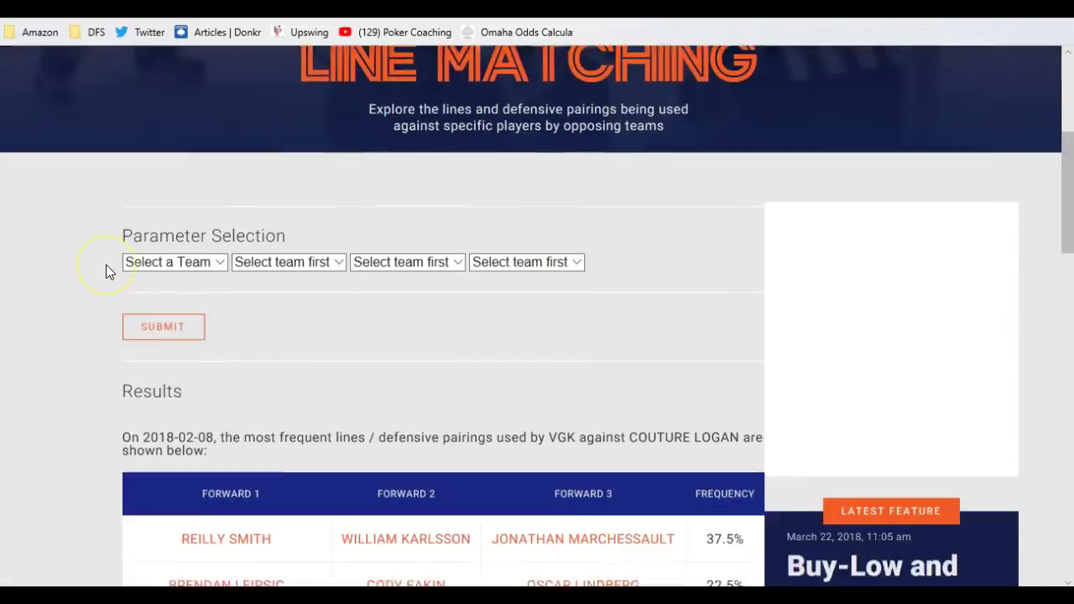
pyautogui.scroll(-3, 106, 264)
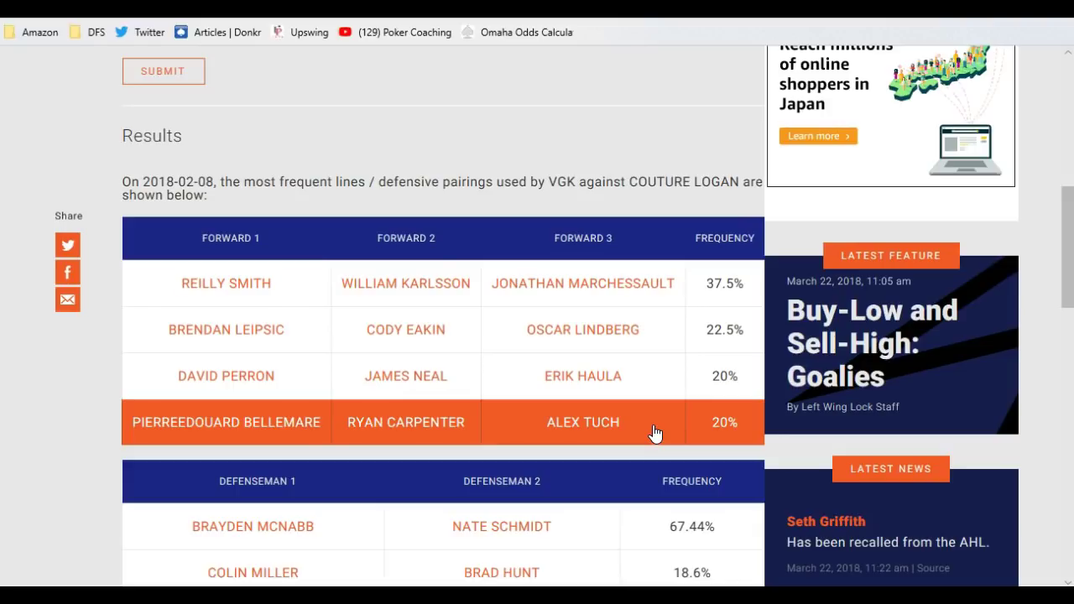
pyautogui.click(622, 394)
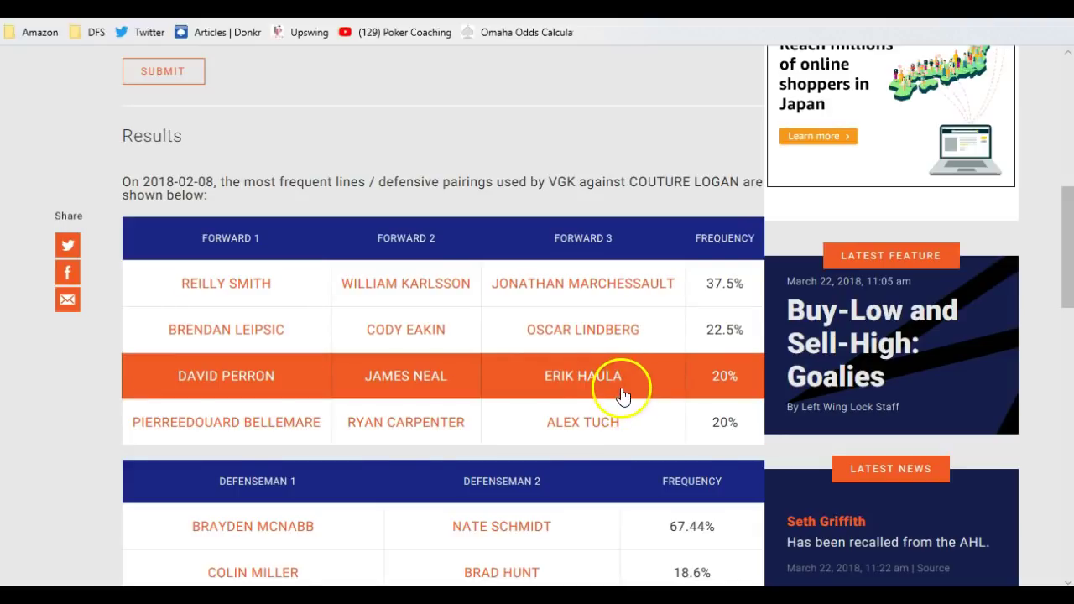
# Look up the lines and defensive pairings DET used against WSH's Alex Ovechkin on February 11, 2018, and review the results
pyautogui.scroll(3, 252, 277)
pyautogui.click(217, 250)
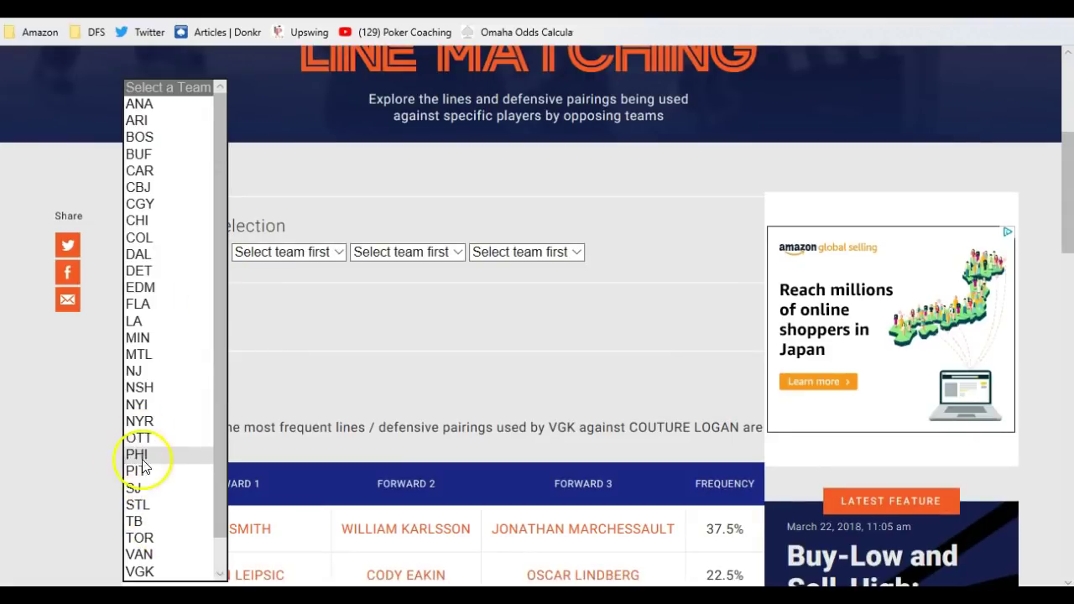
pyautogui.scroll(-1, 138, 537)
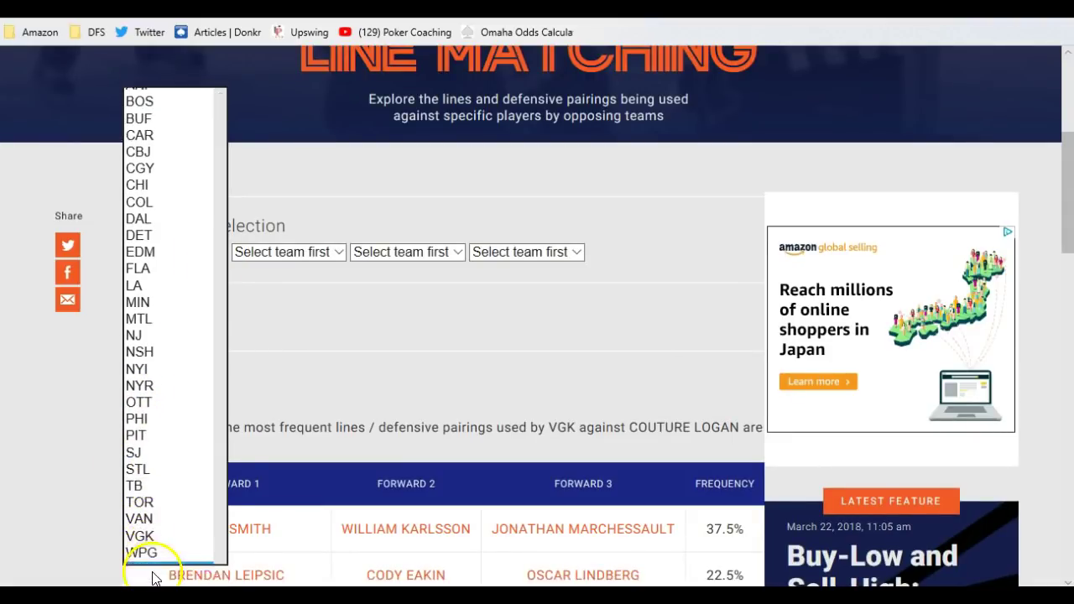
pyautogui.click(149, 567)
pyautogui.click(283, 257)
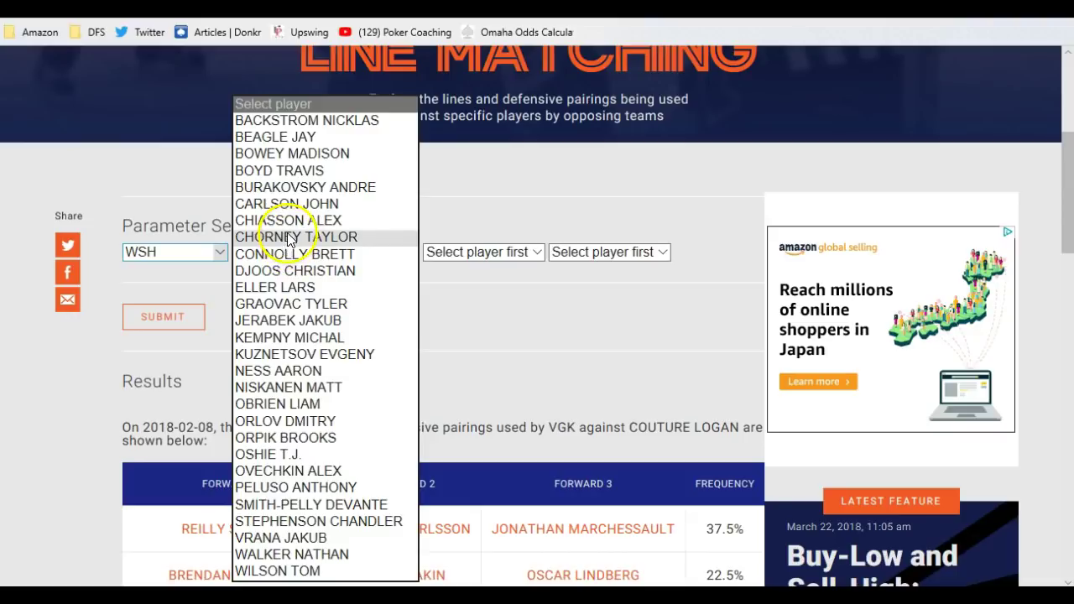
pyautogui.click(270, 471)
pyautogui.click(470, 252)
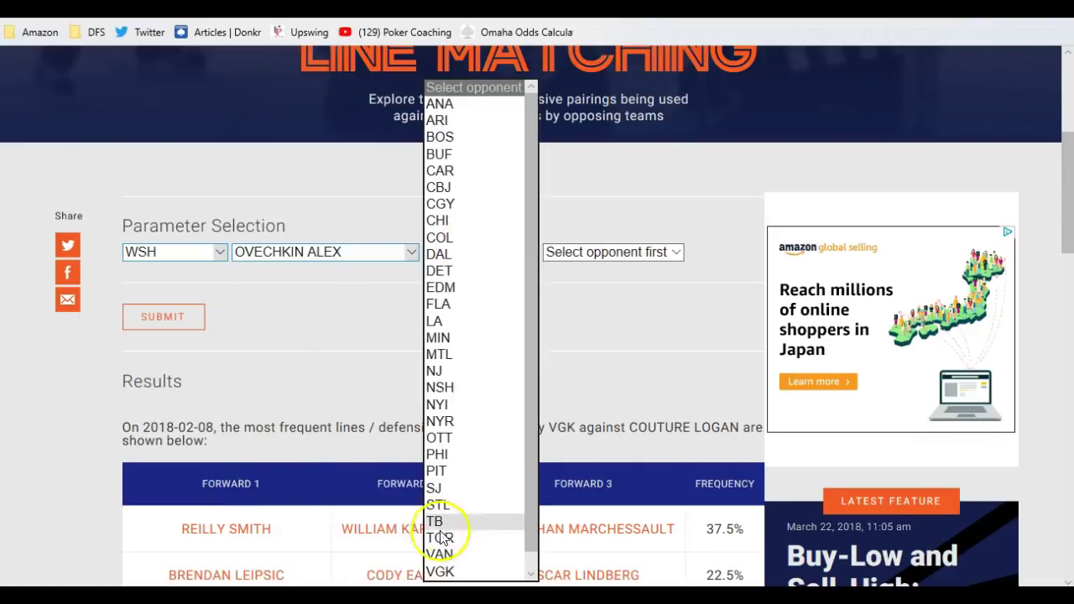
pyautogui.click(445, 272)
pyautogui.click(554, 252)
pyautogui.click(558, 288)
pyautogui.click(177, 318)
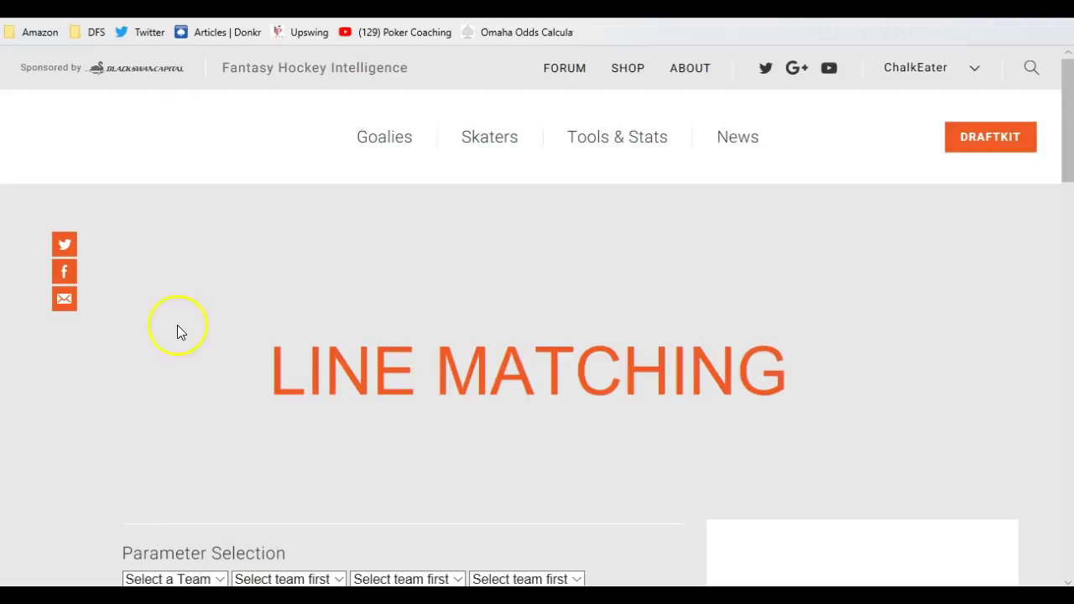
pyautogui.scroll(-6, 68, 383)
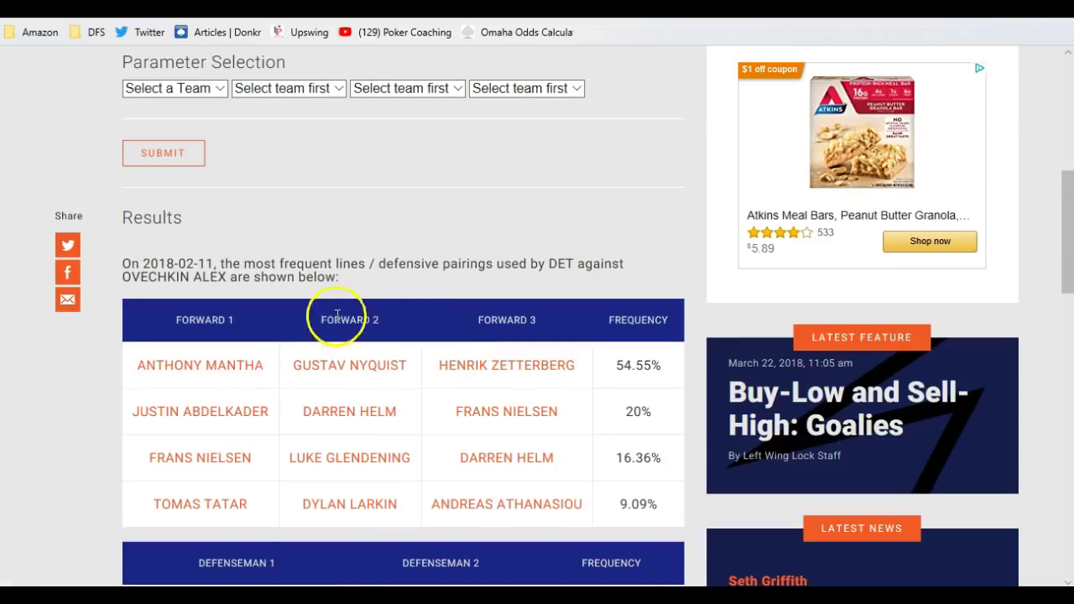
# Look up the lines and defensive pairings NYR used against PHI's Nolan Patrick on Sunday, February 18, 2018
pyautogui.scroll(4, 336, 314)
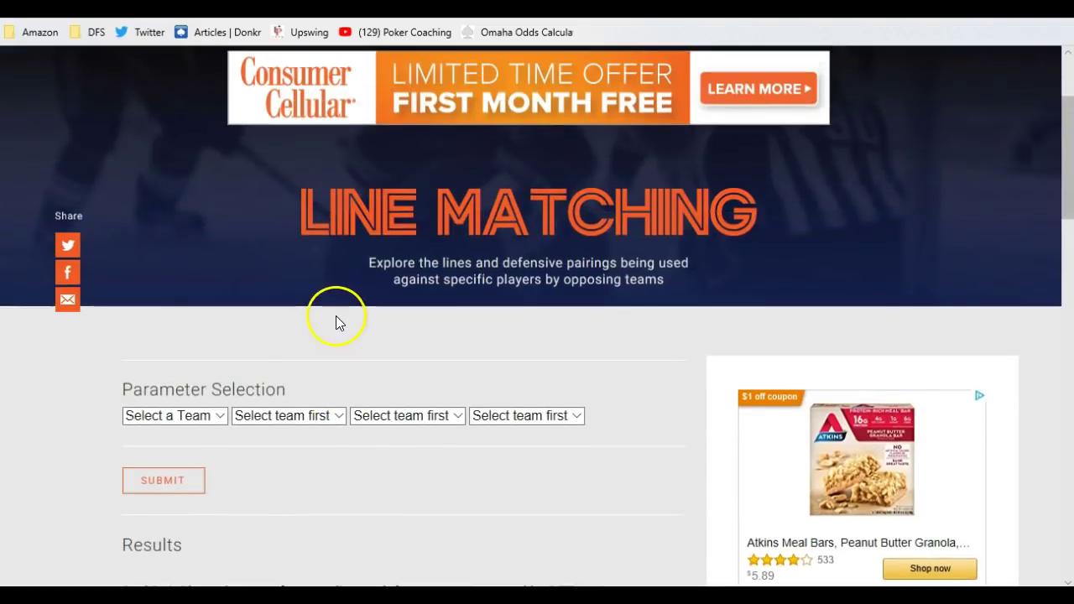
pyautogui.click(217, 418)
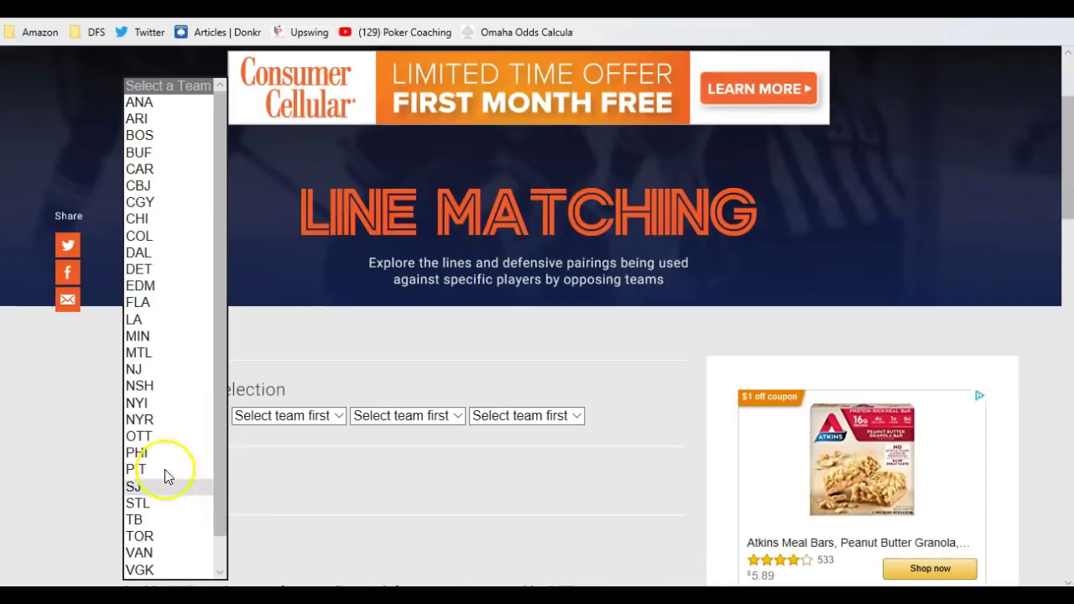
pyautogui.click(134, 453)
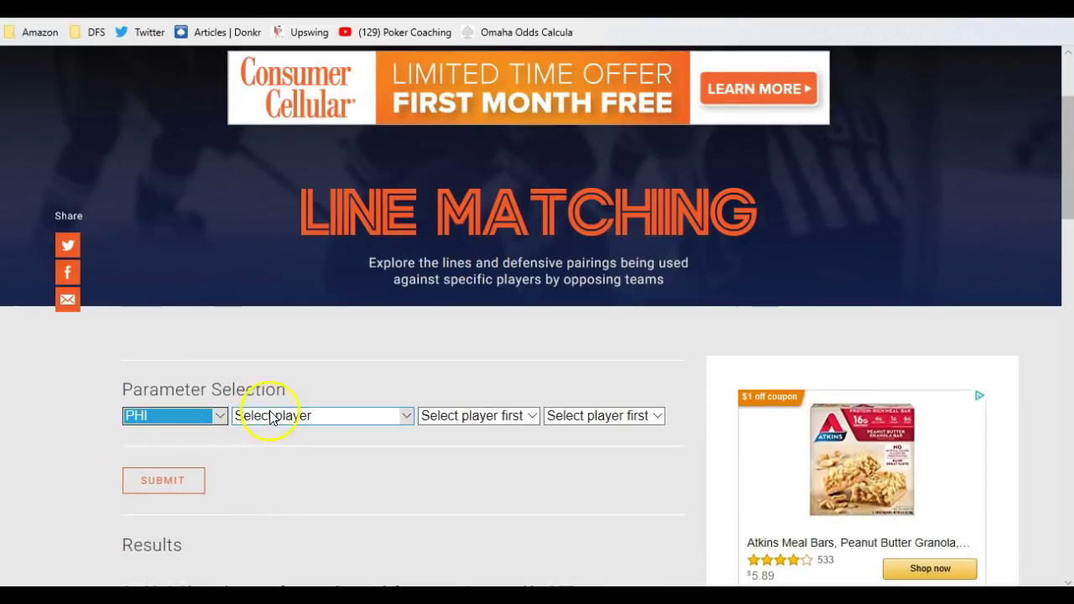
pyautogui.click(273, 417)
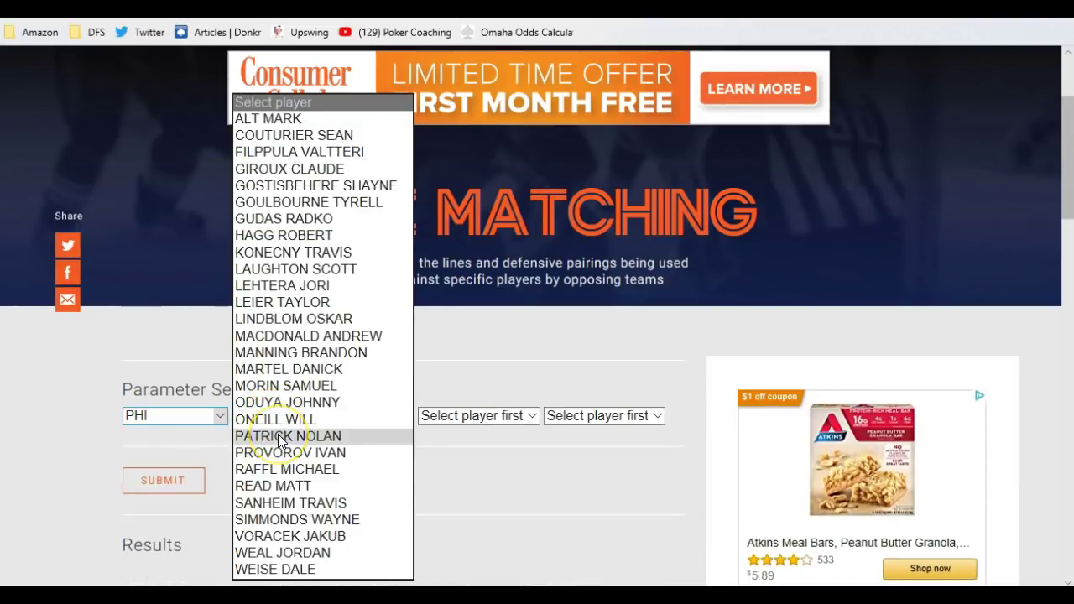
pyautogui.click(280, 436)
pyautogui.click(380, 442)
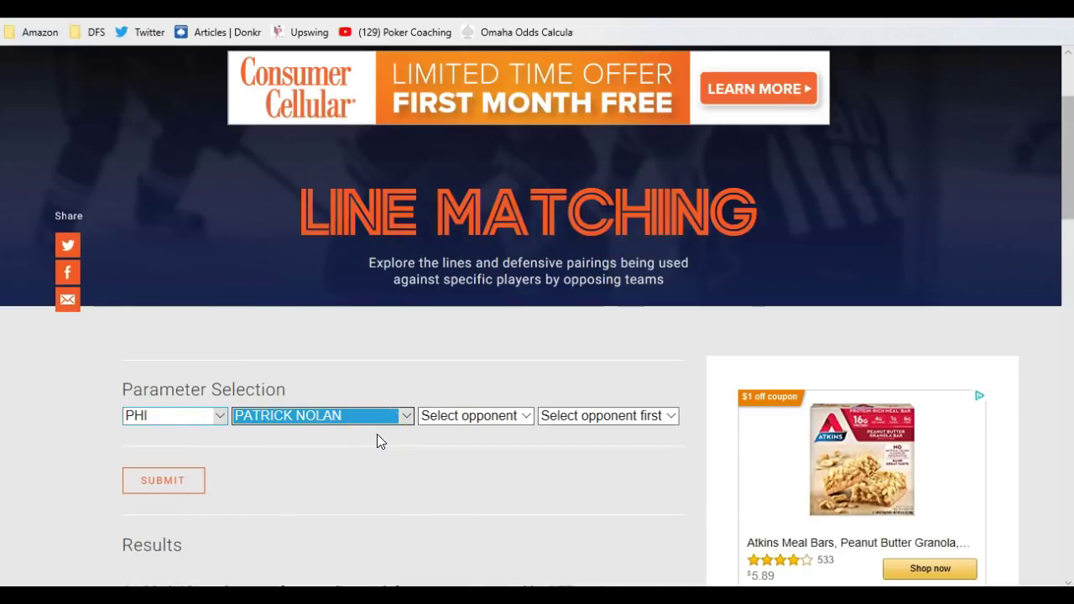
pyautogui.click(462, 416)
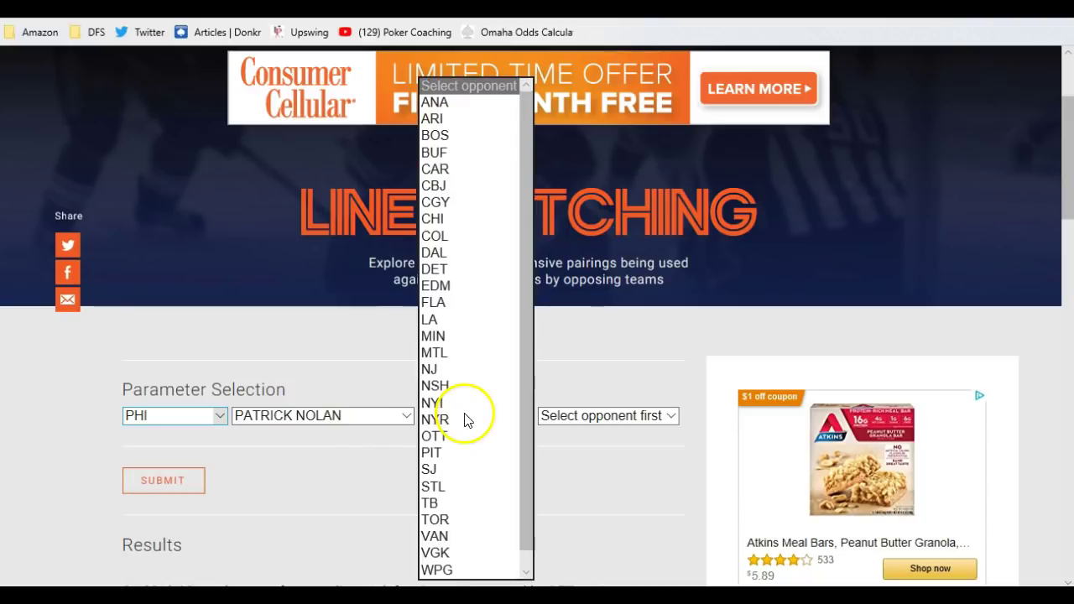
pyautogui.click(460, 420)
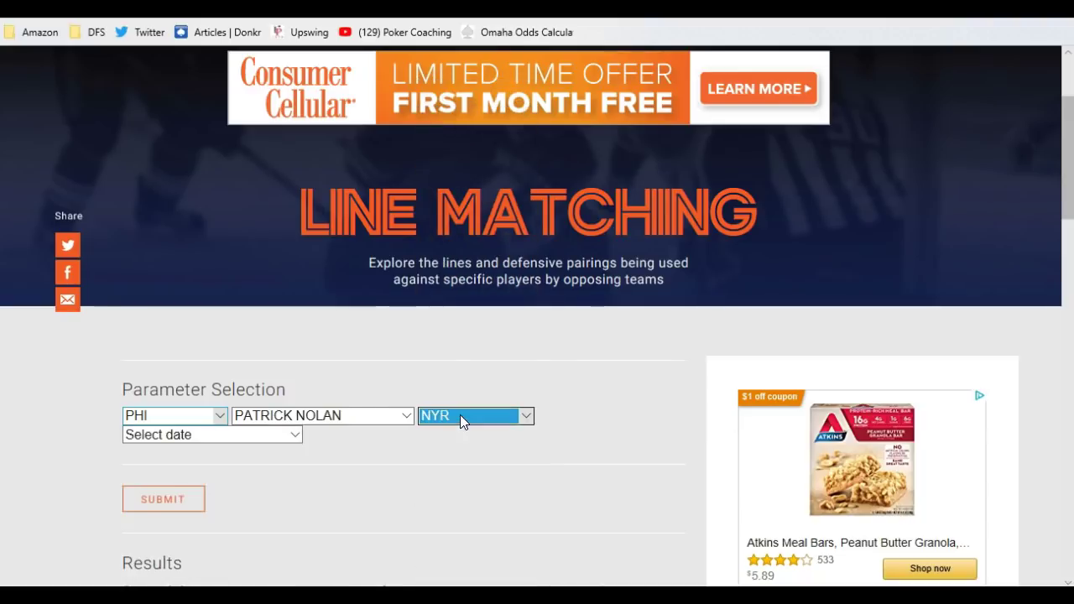
pyautogui.click(283, 438)
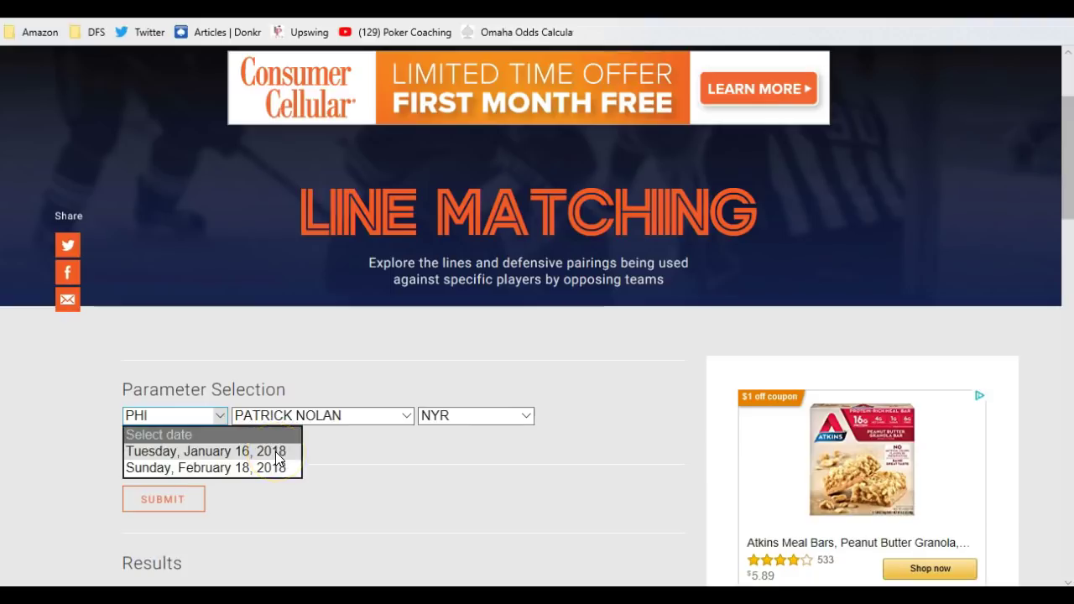
pyautogui.click(269, 469)
pyautogui.click(127, 497)
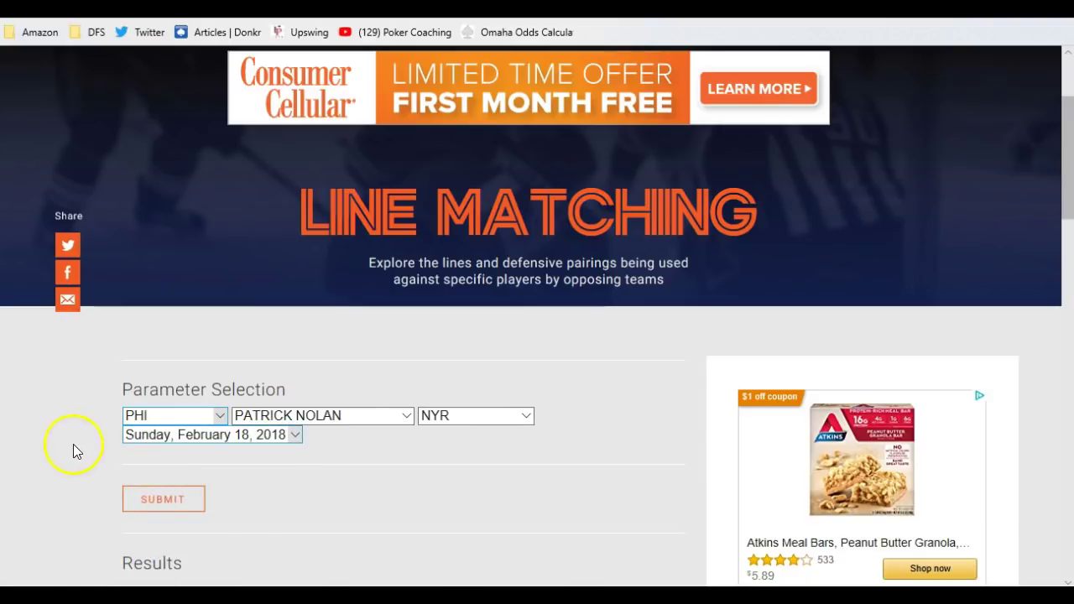
# Examine the frequencies of the NYR forward lines and defensive pairings used against Nolan Patrick
pyautogui.scroll(-5, 67, 455)
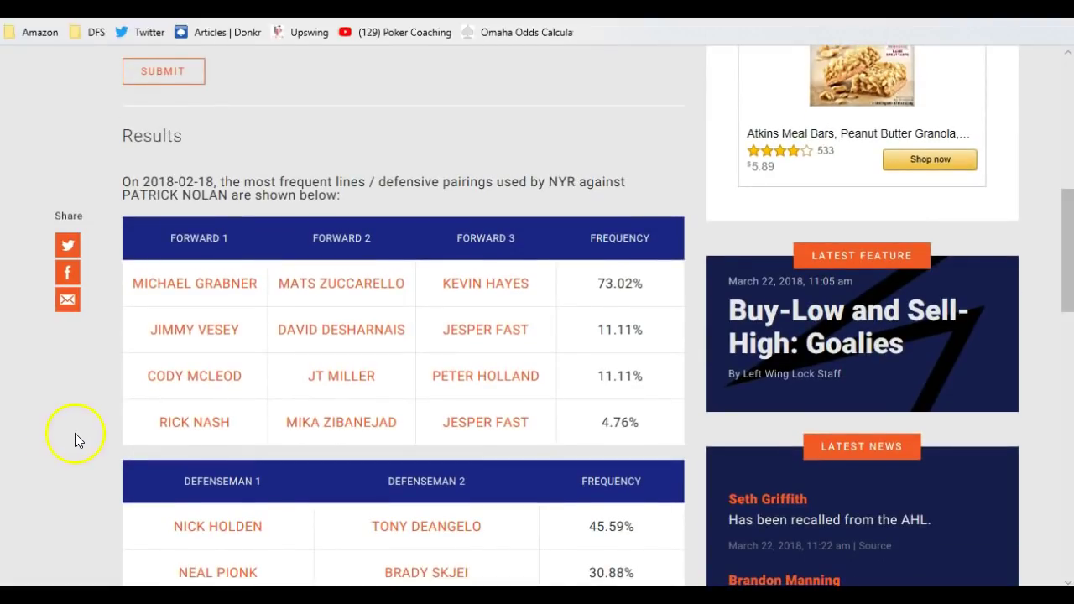
pyautogui.scroll(-1, 73, 411)
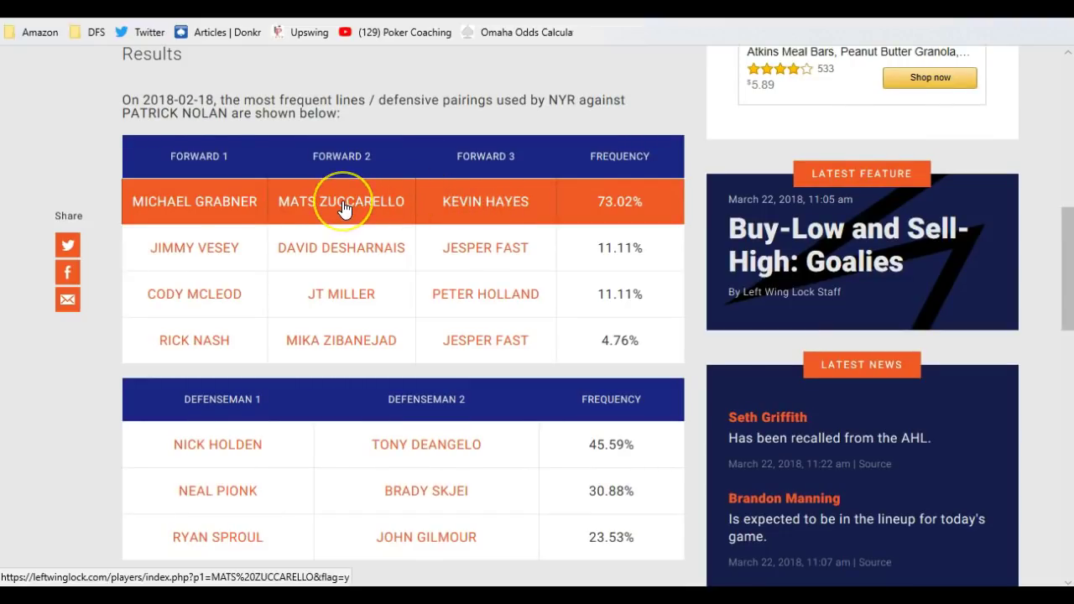
pyautogui.click(342, 289)
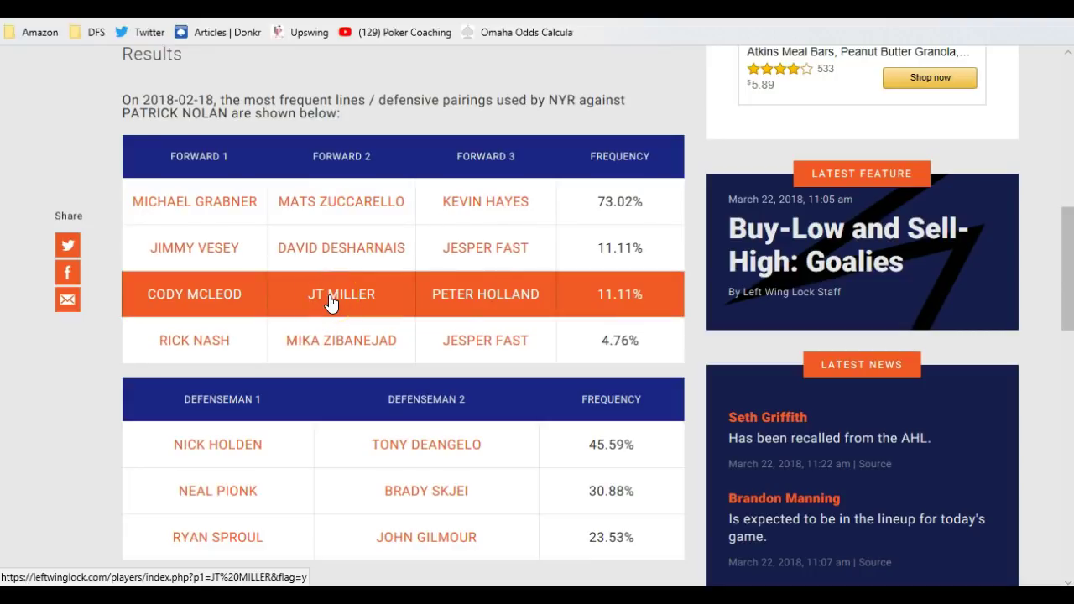
pyautogui.click(332, 344)
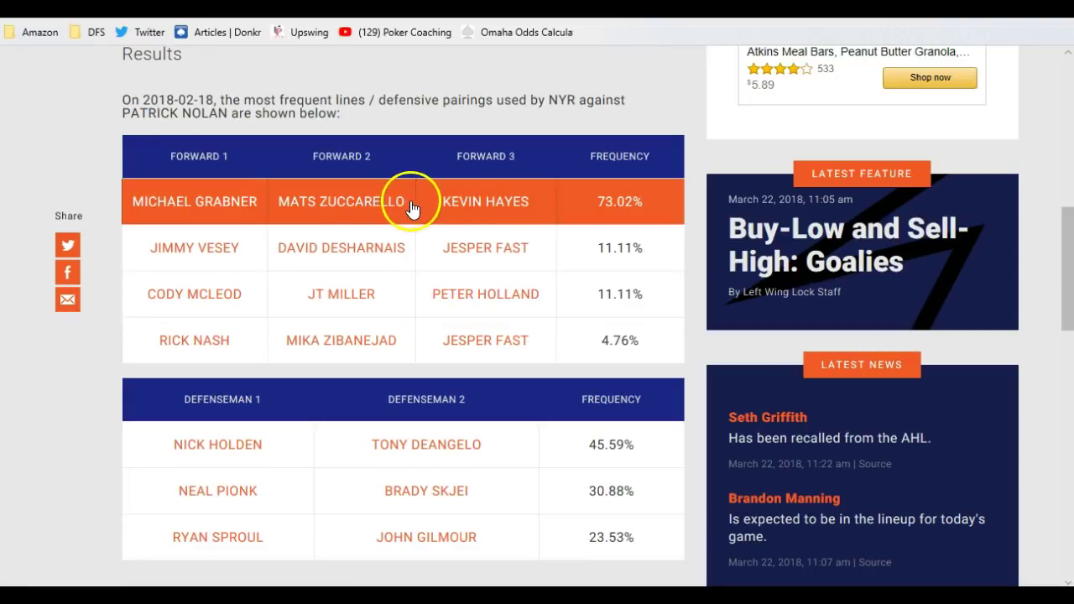
pyautogui.click(379, 209)
pyautogui.scroll(3, 173, 193)
pyautogui.scroll(-2, 143, 251)
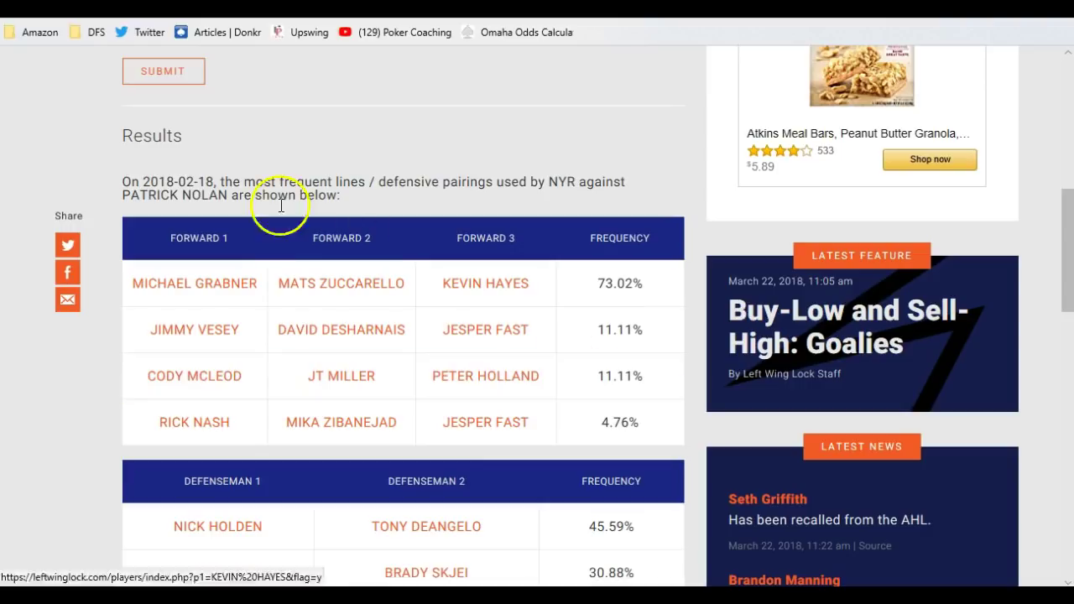
# Look up the lines and defensive pairings NYI used against TB's Nikita Kucherov on Tuesday, December 5, 2017, and review the results
pyautogui.scroll(3, 296, 281)
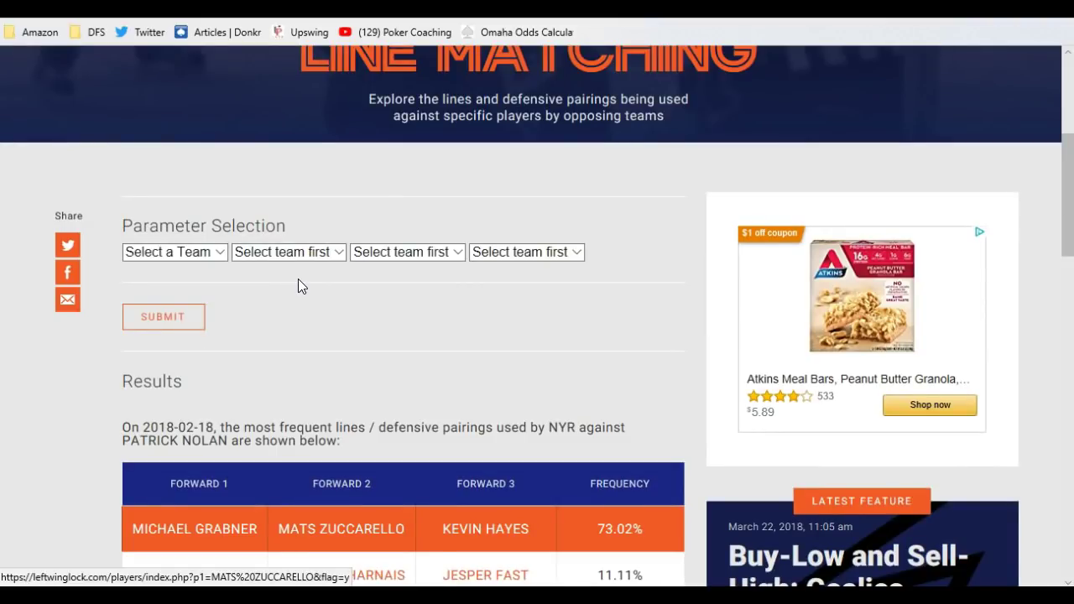
pyautogui.click(303, 285)
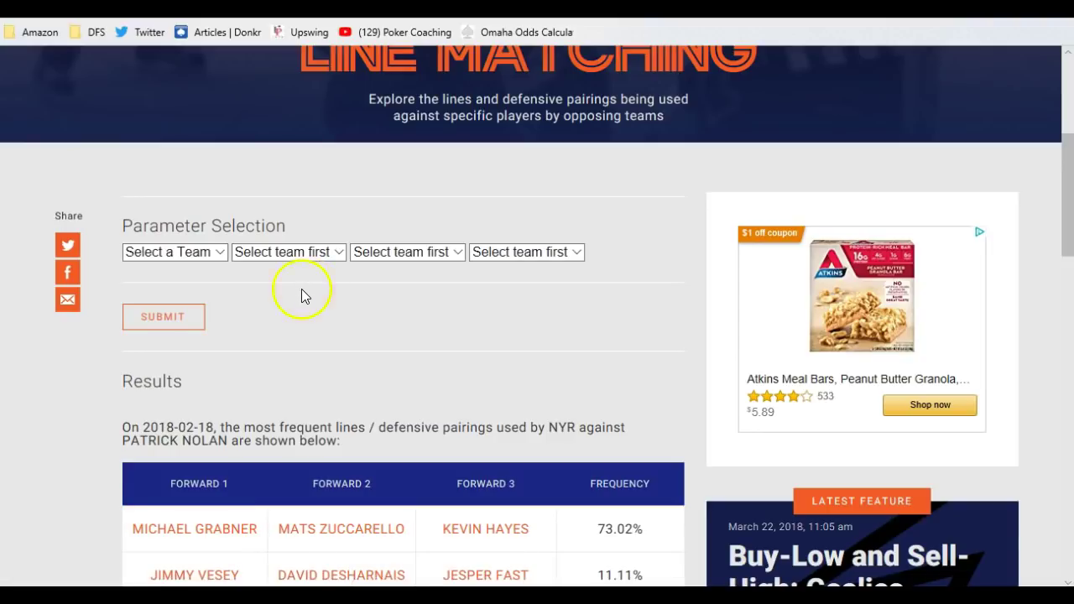
pyautogui.click(185, 254)
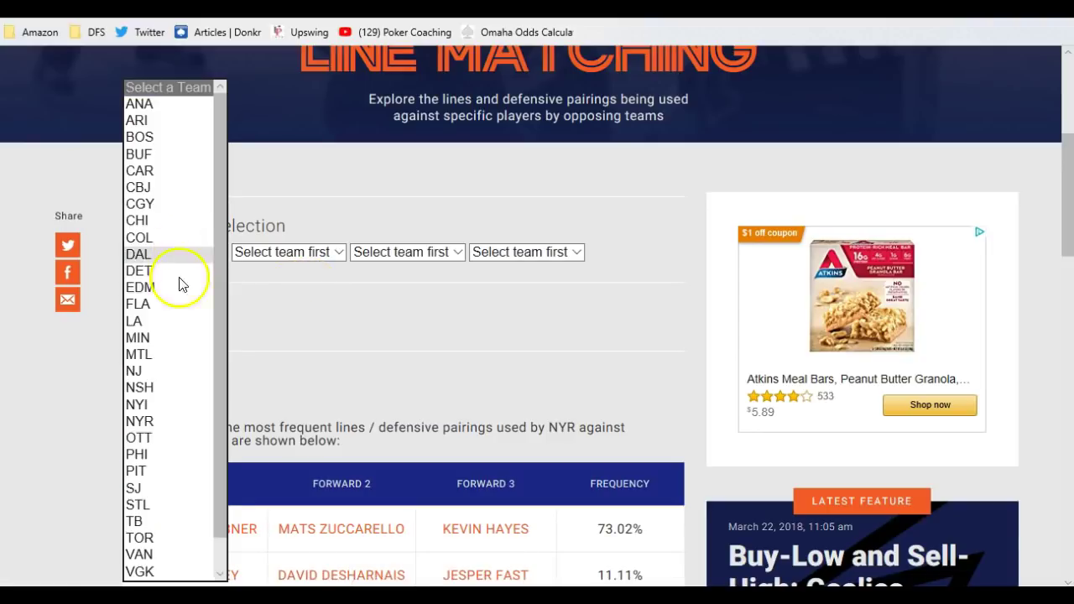
pyautogui.click(186, 460)
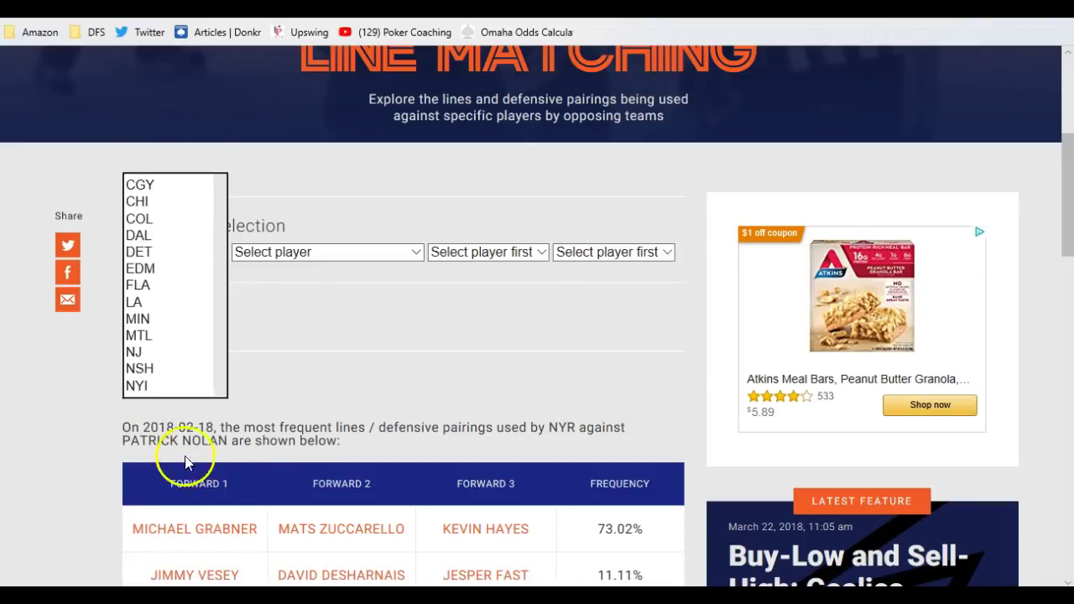
pyautogui.click(273, 255)
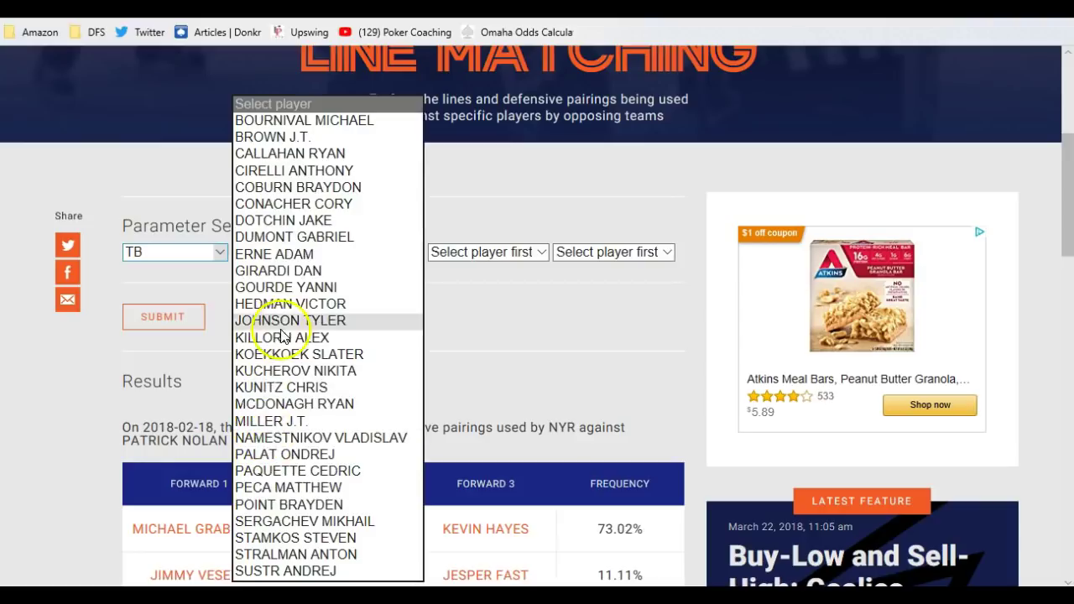
pyautogui.click(275, 373)
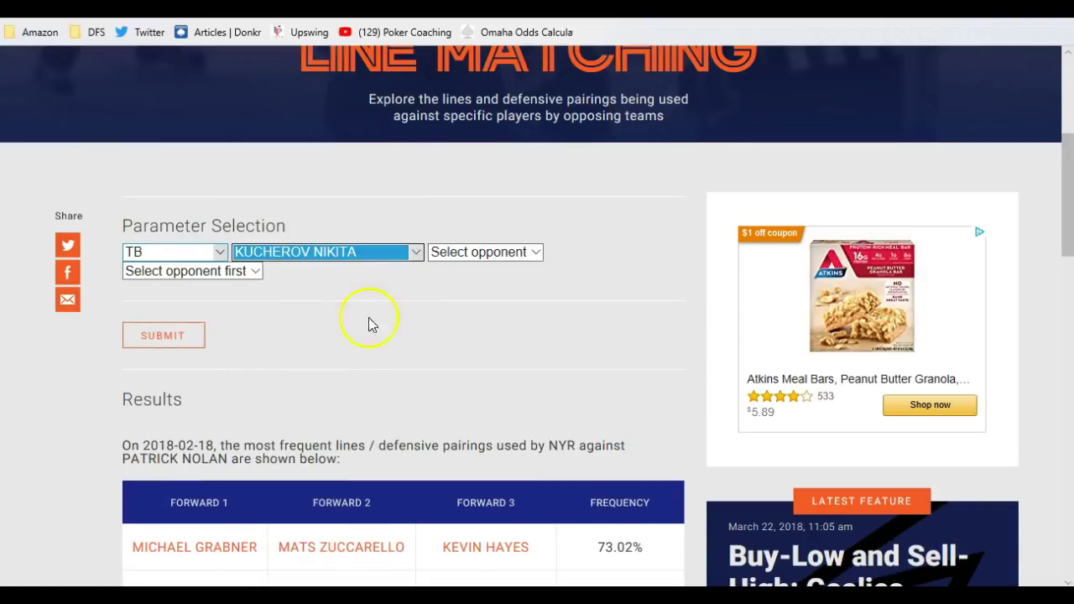
pyautogui.click(458, 253)
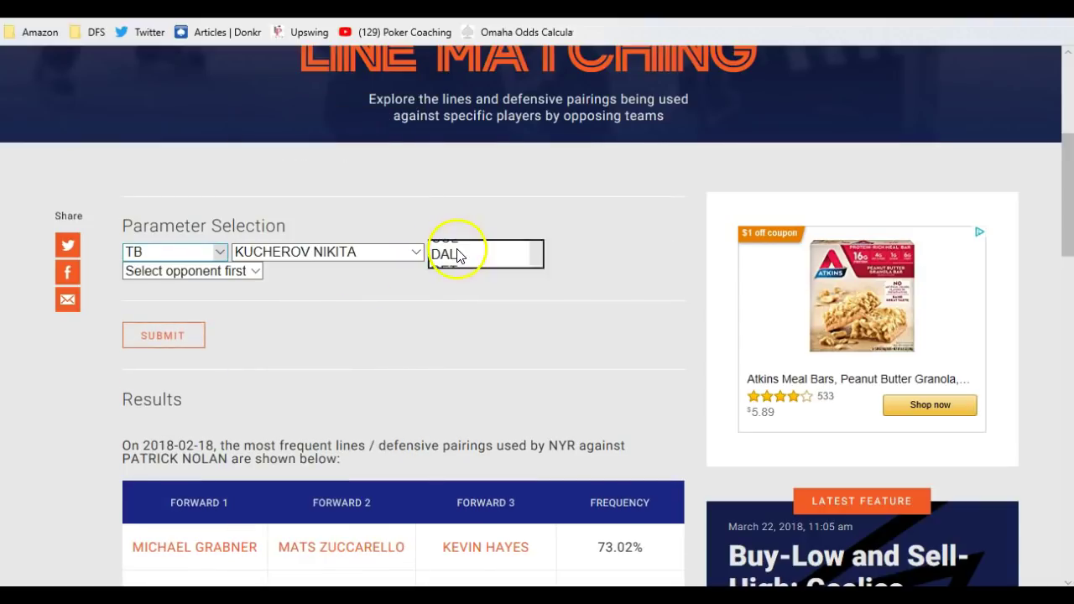
pyautogui.click(456, 406)
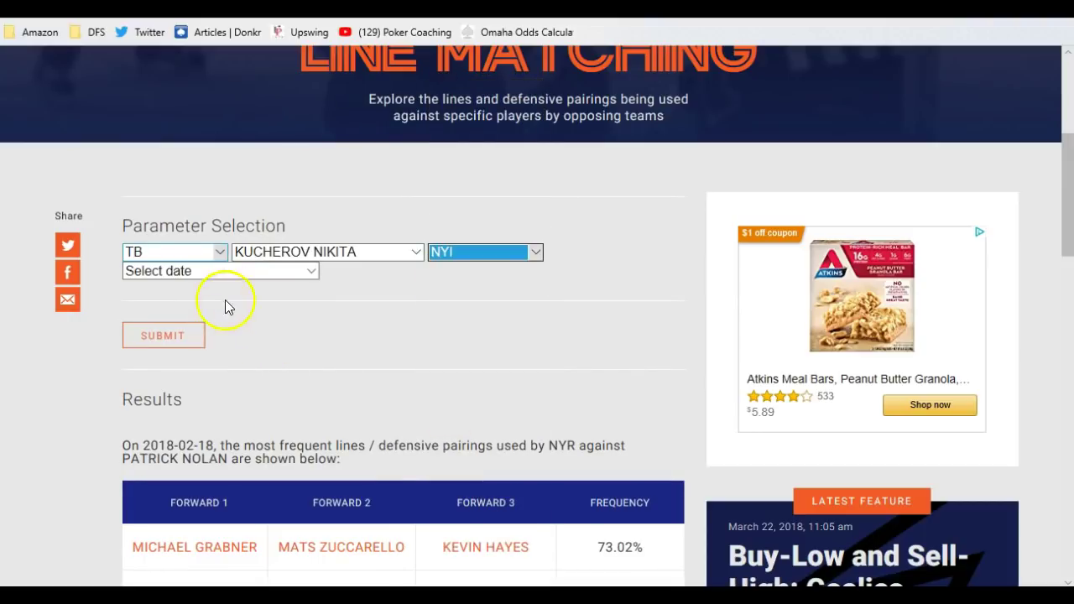
pyautogui.click(230, 271)
pyautogui.click(238, 308)
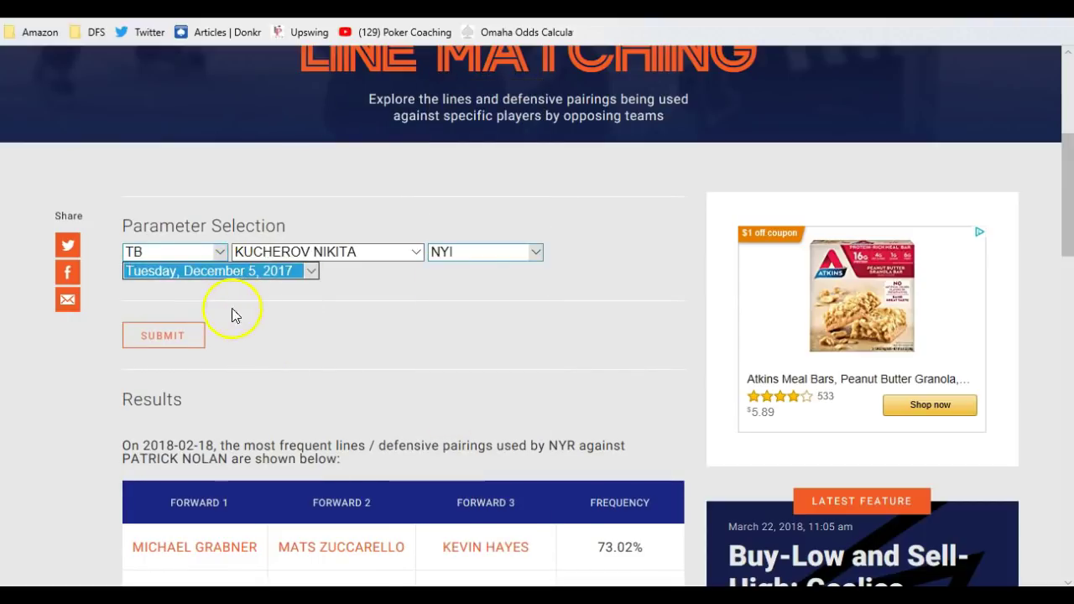
pyautogui.click(193, 346)
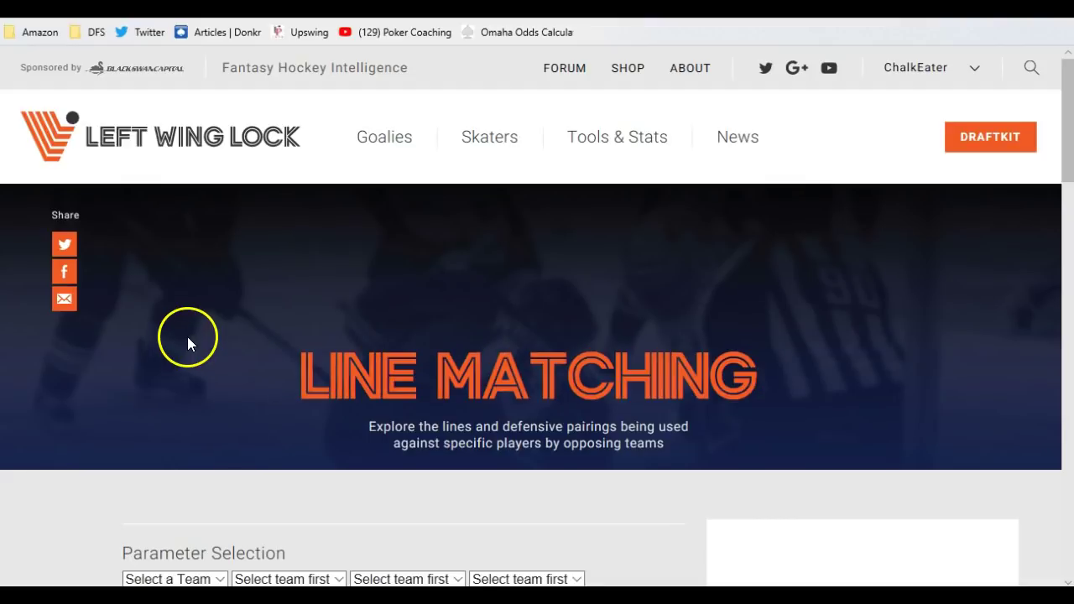
pyautogui.scroll(-5, 62, 428)
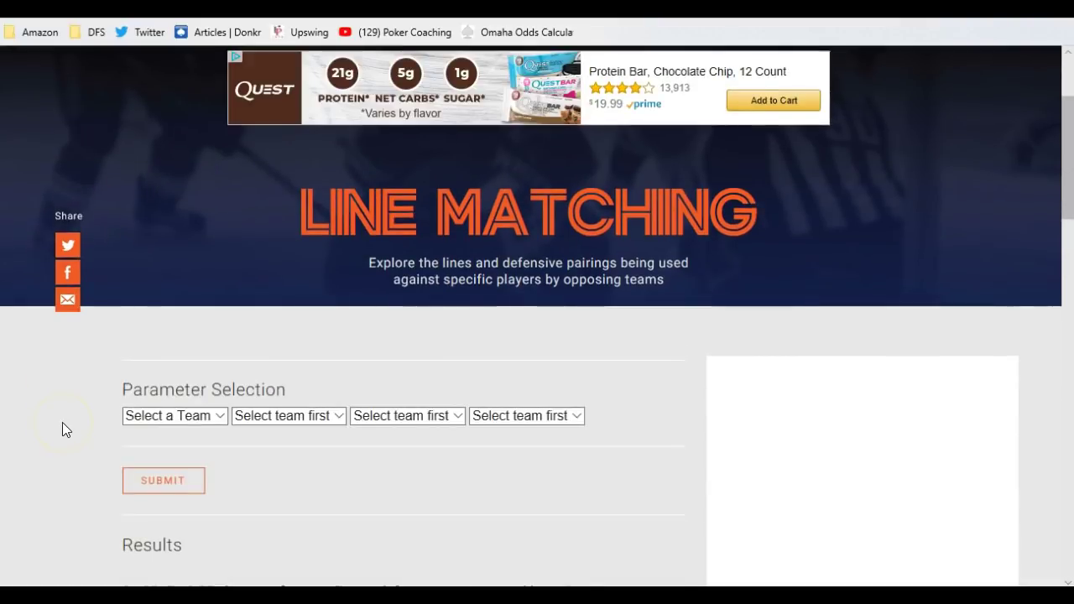
pyautogui.scroll(-1, 62, 422)
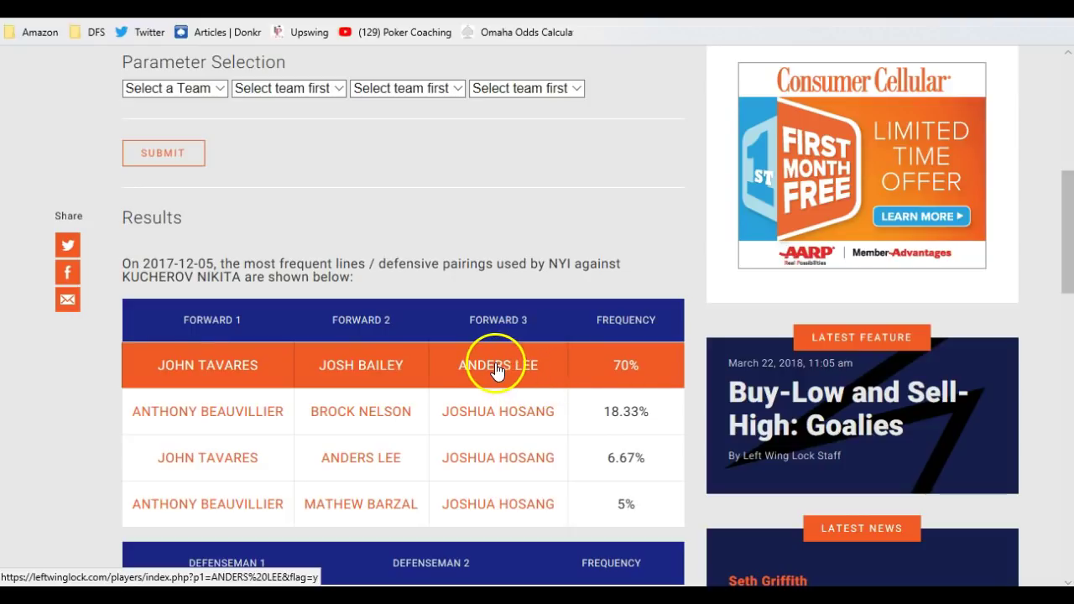
# Look up the lines and defensive pairings NYI used against TB's Brayden Point on Tuesday, December 5, 2017, and review the results
pyautogui.click(221, 96)
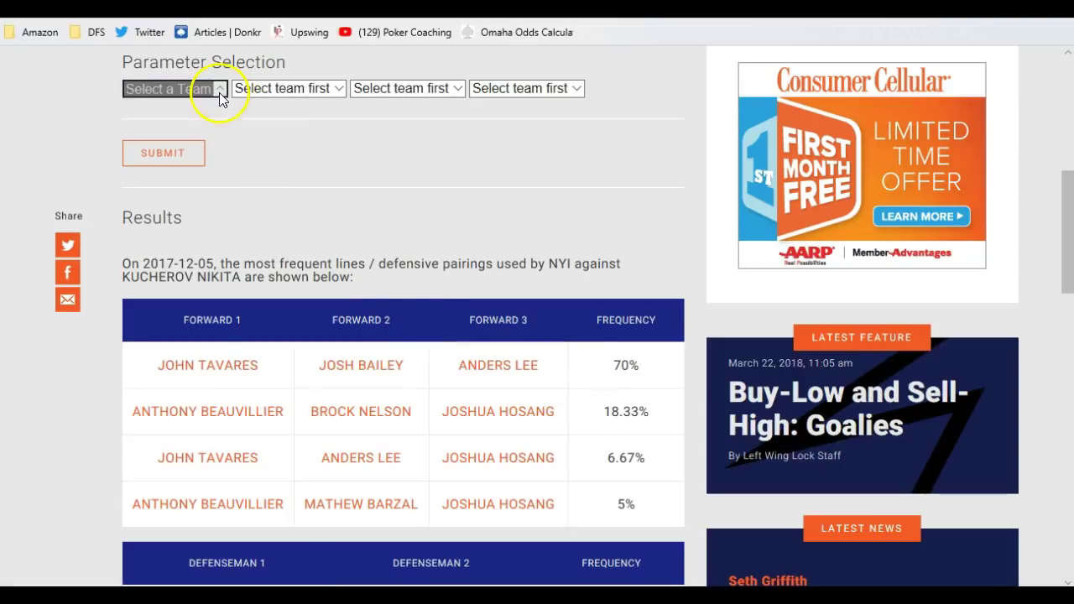
pyautogui.click(166, 520)
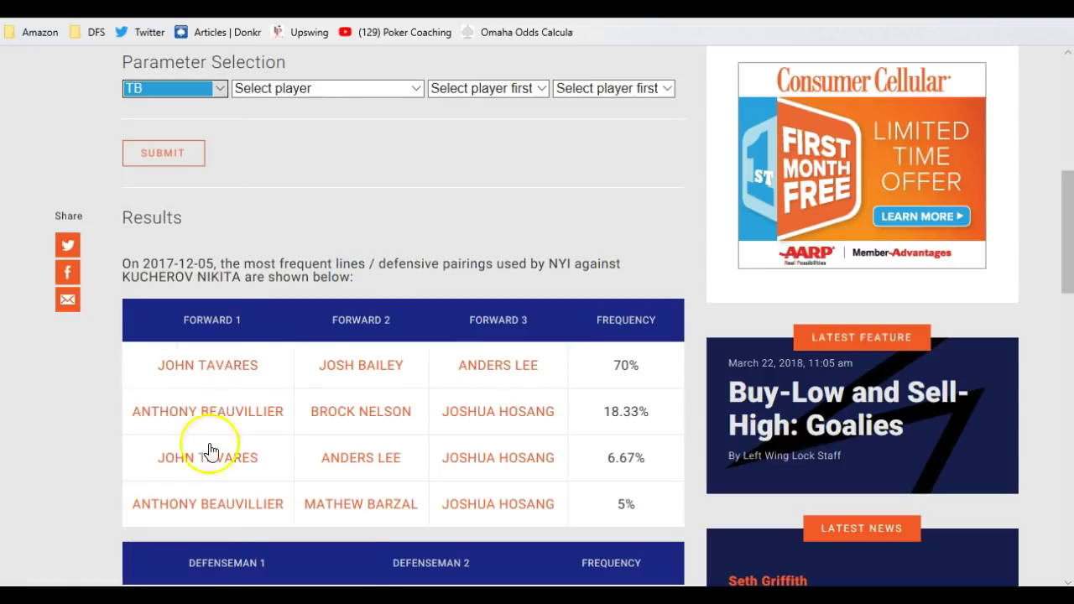
pyautogui.click(306, 89)
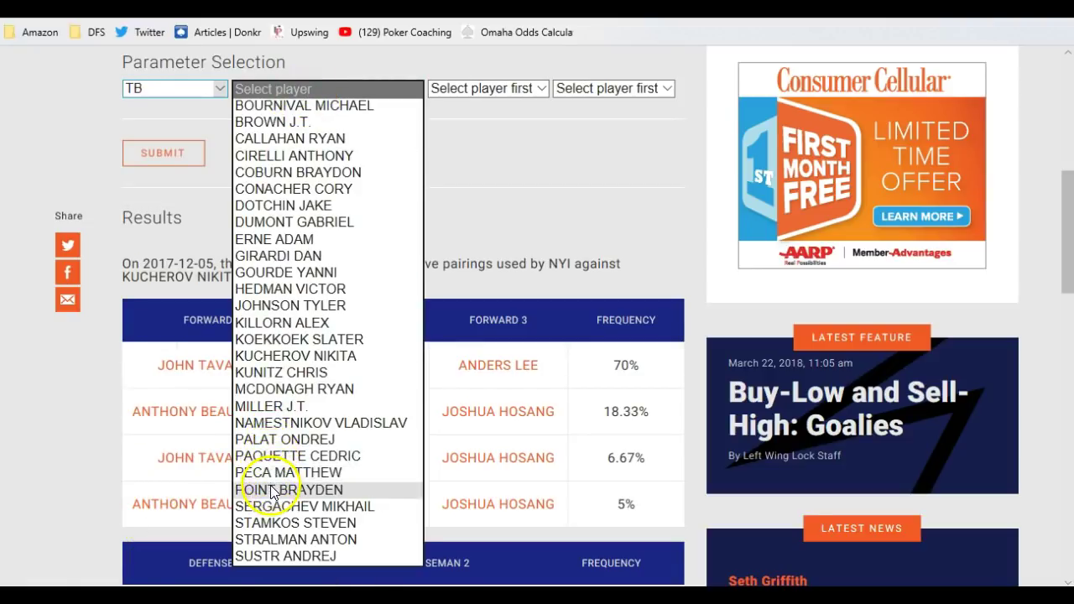
pyautogui.click(270, 489)
pyautogui.click(470, 89)
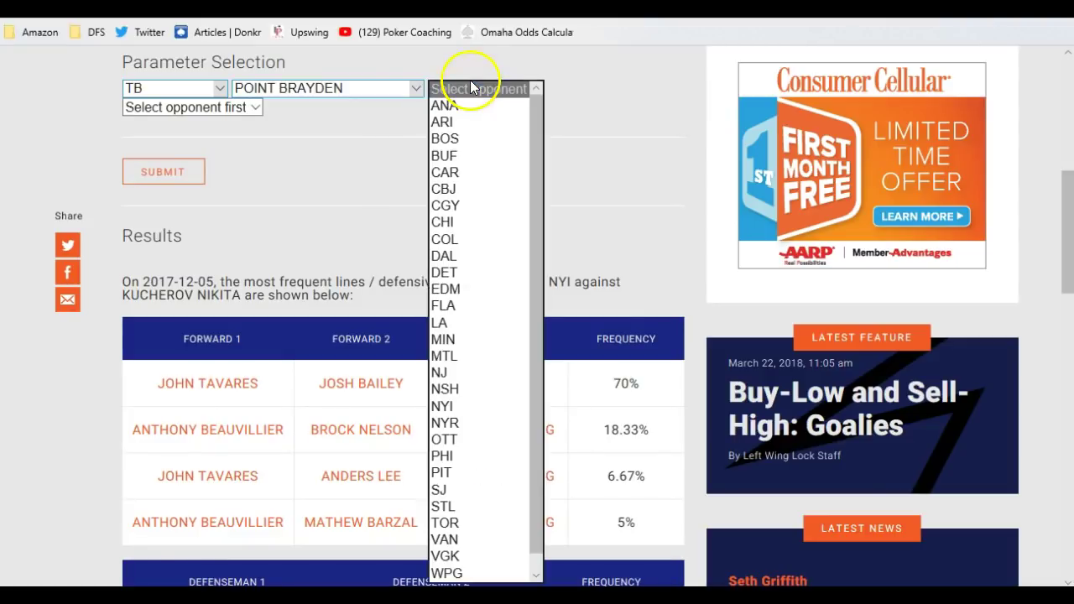
pyautogui.click(451, 406)
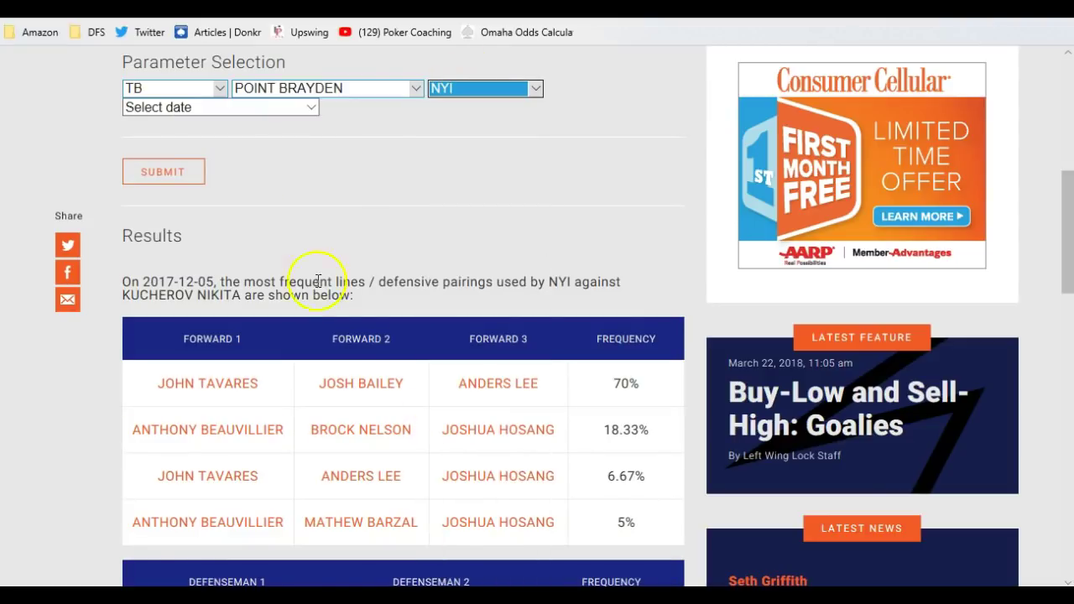
pyautogui.click(191, 109)
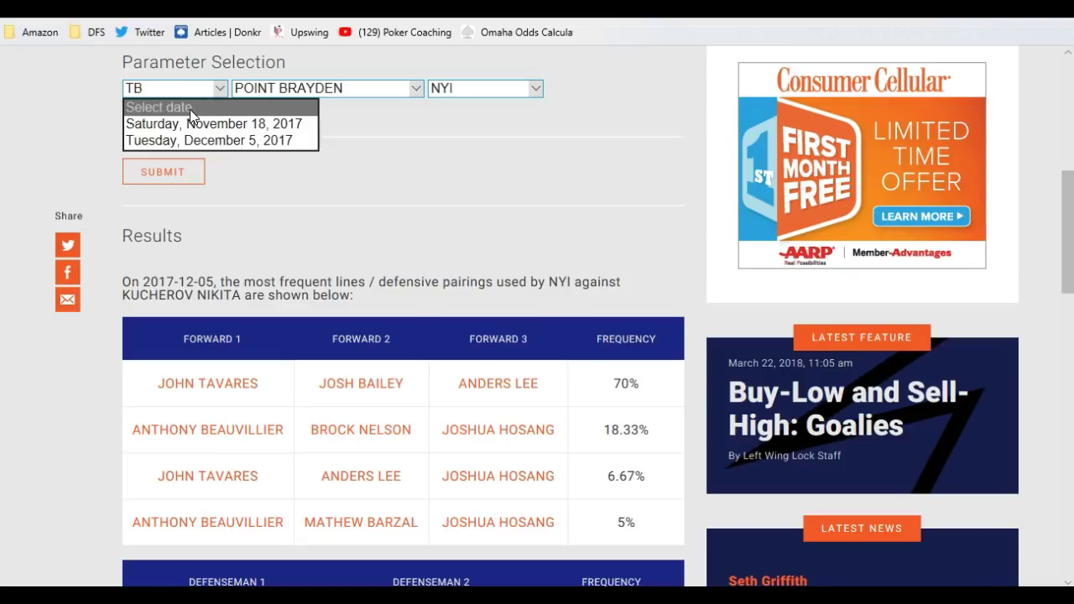
pyautogui.click(188, 139)
pyautogui.click(180, 164)
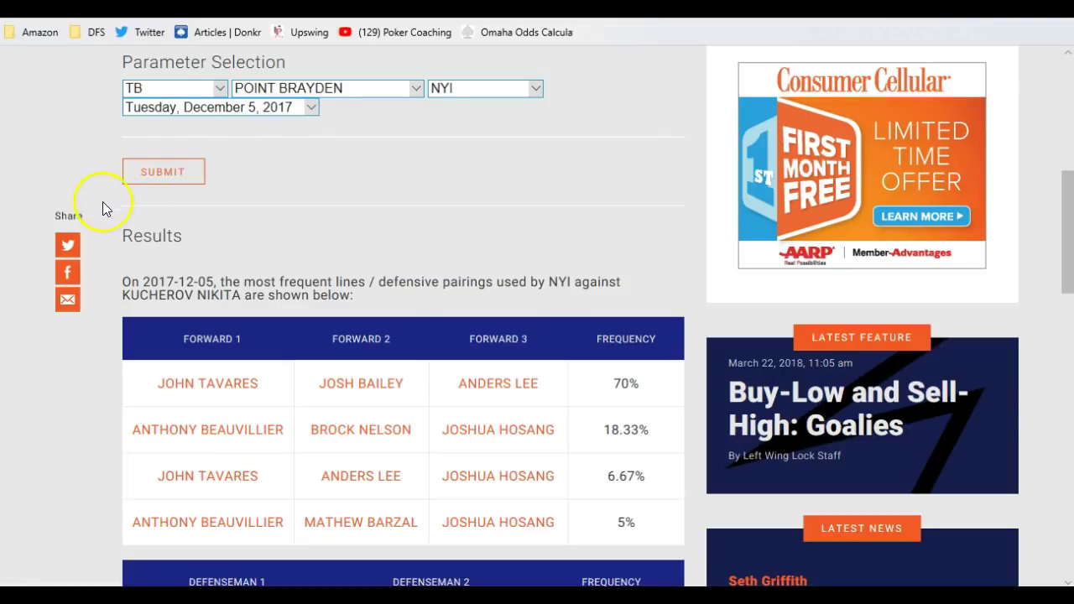
pyautogui.scroll(-5, 103, 209)
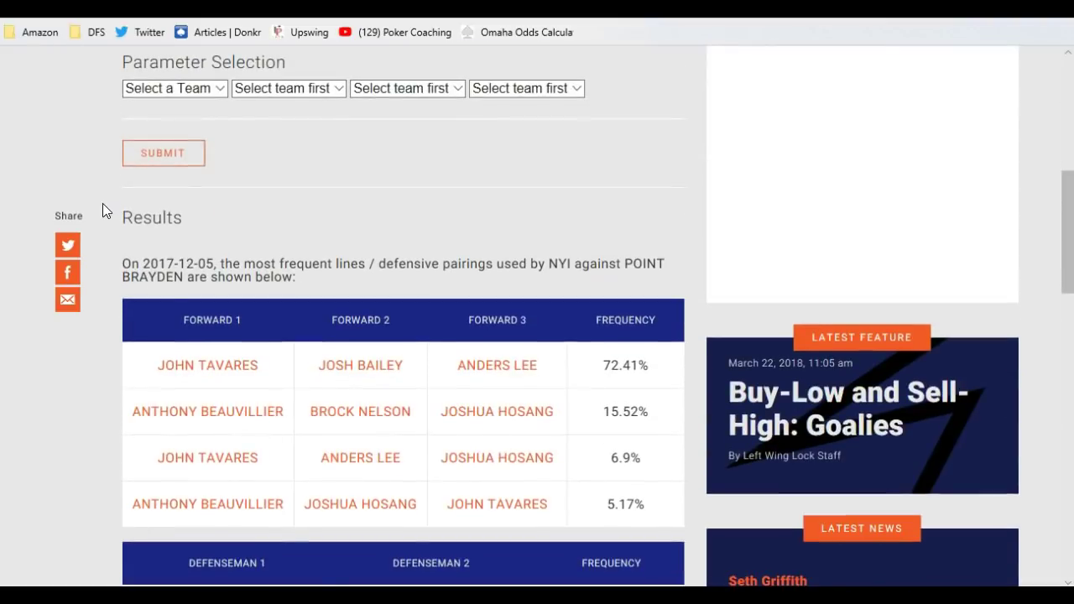
pyautogui.click(327, 366)
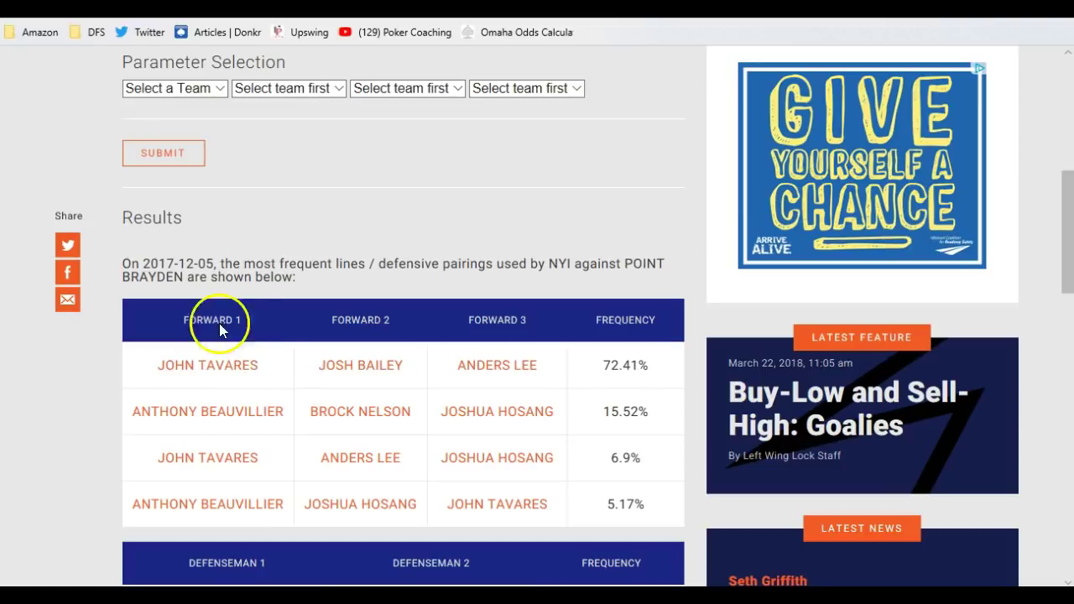
# Look up the lines and defensive pairings CBJ used against FLA's Aleksander Barkov on Sunday, January 7, 2018
pyautogui.click(192, 91)
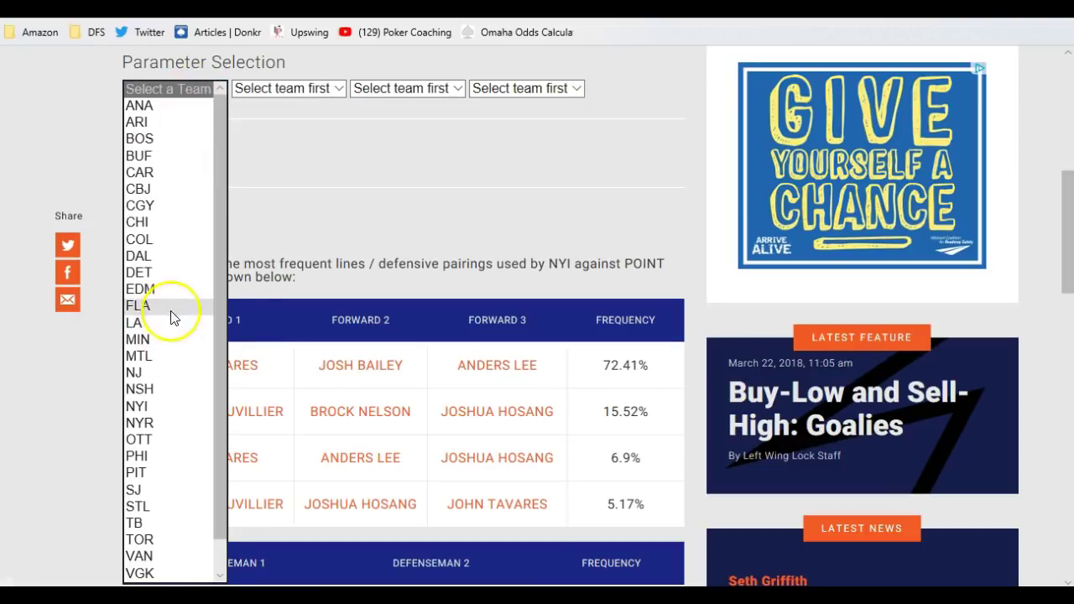
pyautogui.click(170, 306)
pyautogui.click(280, 89)
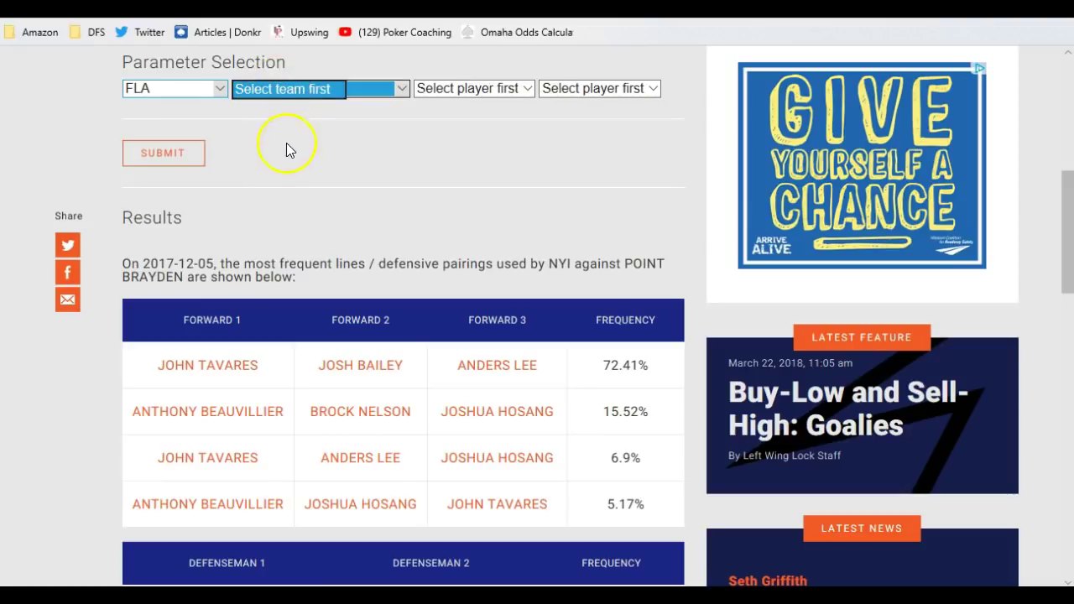
pyautogui.click(317, 90)
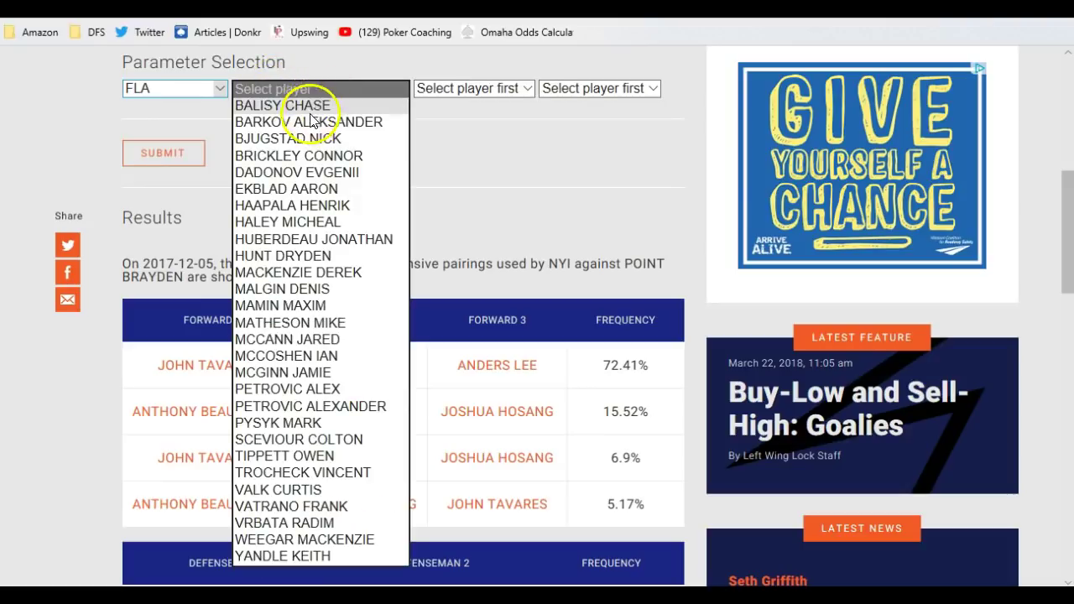
pyautogui.click(312, 122)
pyautogui.click(448, 96)
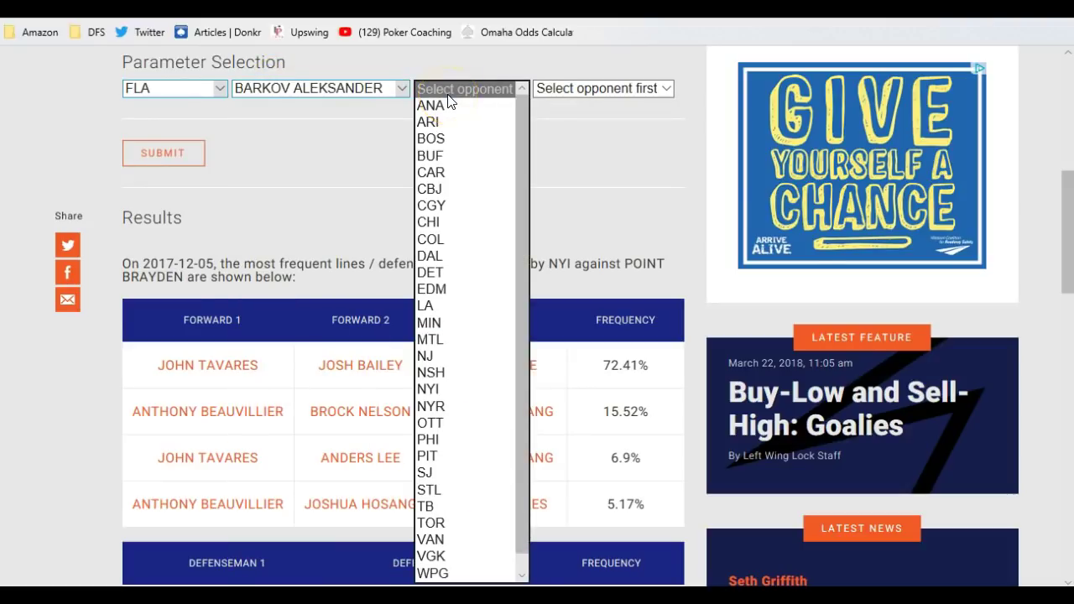
pyautogui.click(430, 189)
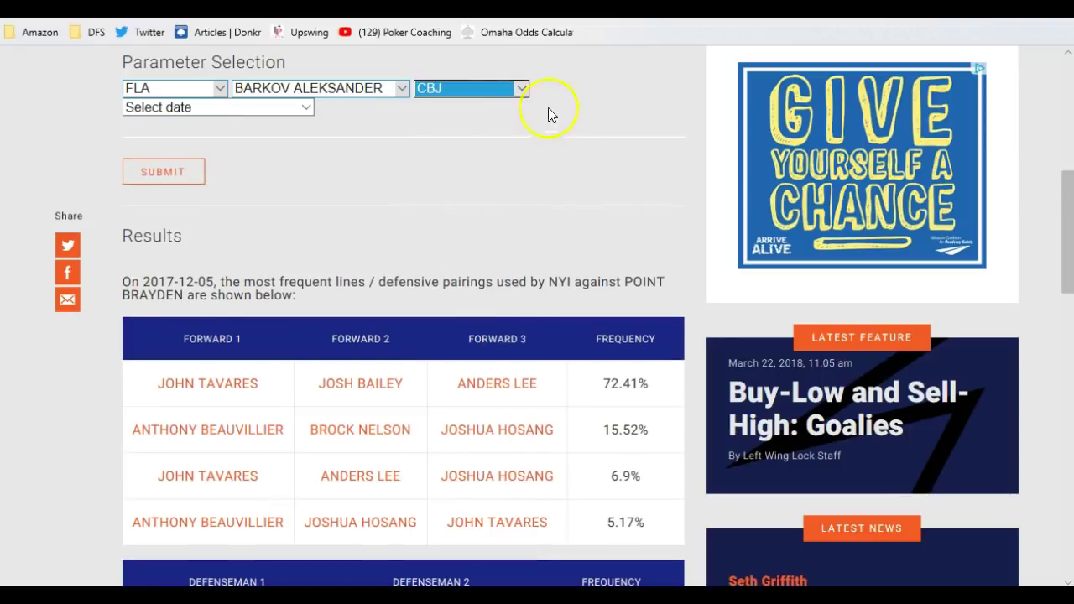
pyautogui.click(299, 107)
pyautogui.click(277, 141)
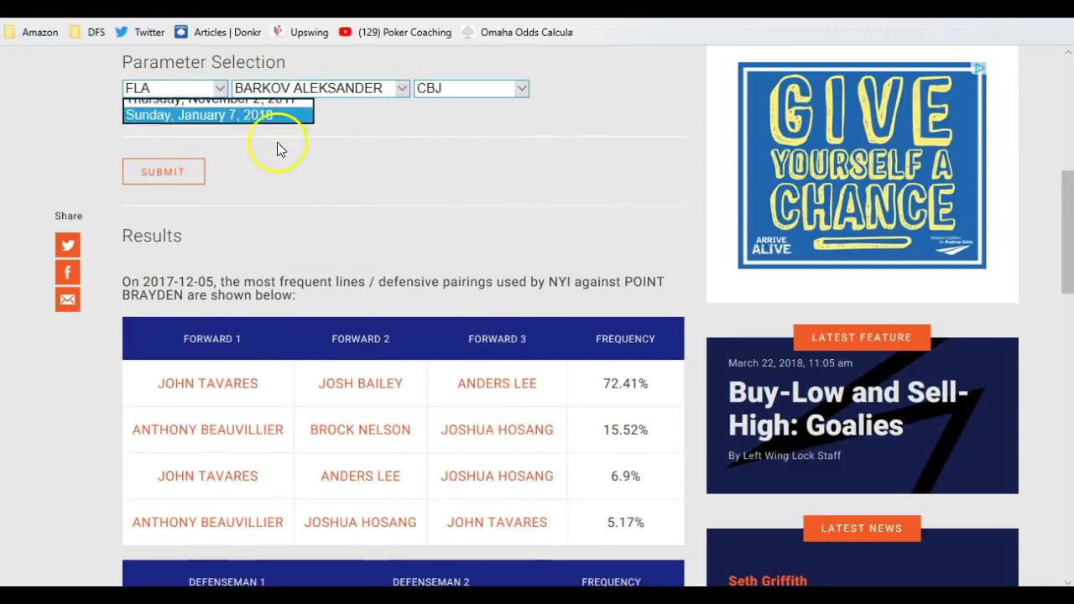
pyautogui.click(185, 178)
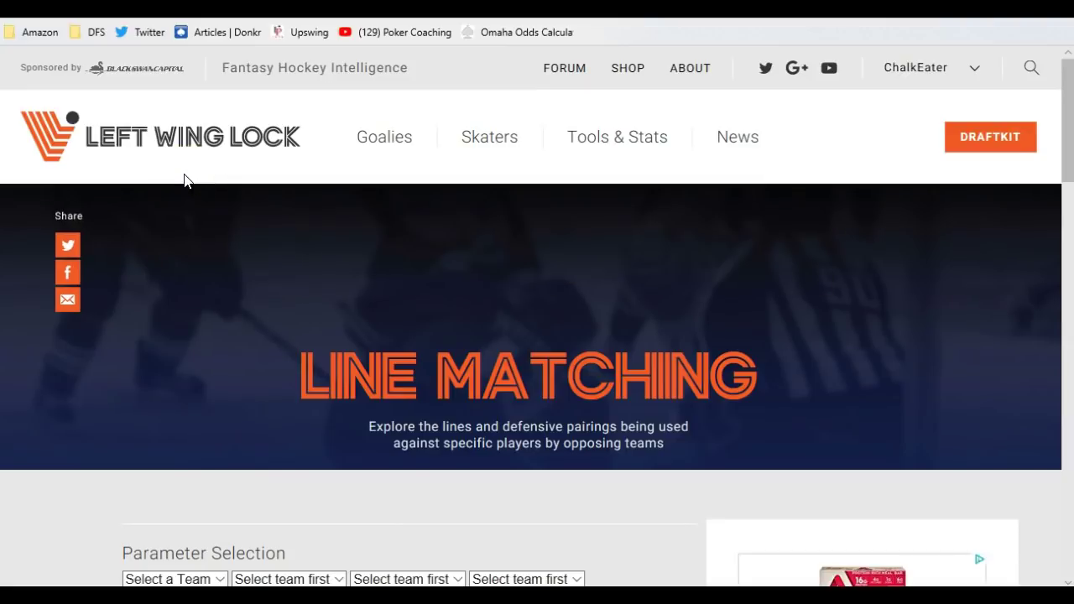
# Examine the frequencies of the CBJ forward lines and defensive pairings used against Aleksander Barkov
pyautogui.scroll(-7, 184, 180)
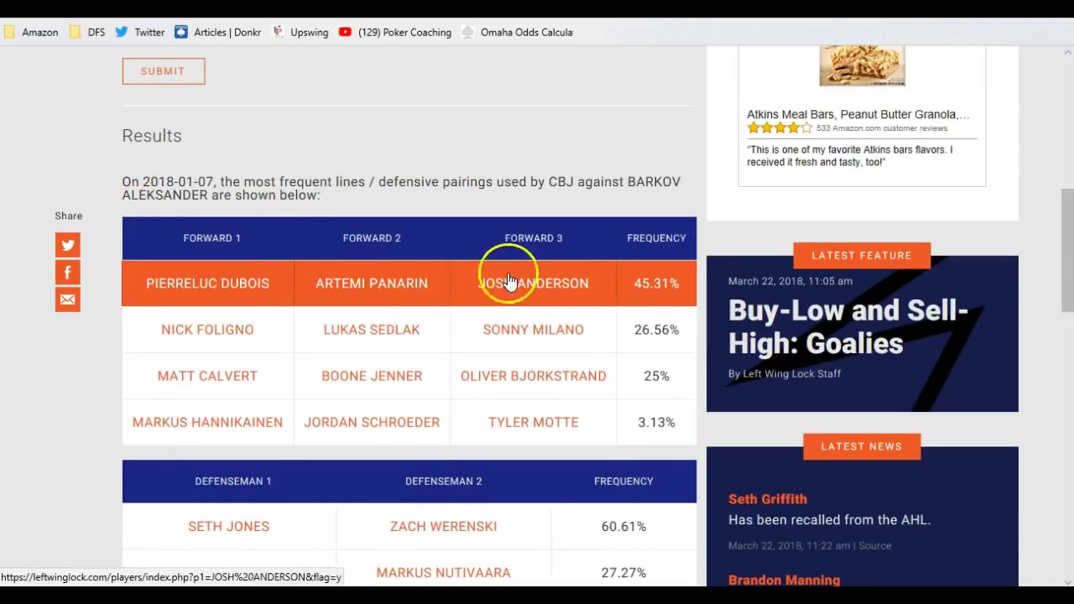
pyautogui.click(643, 283)
pyautogui.click(618, 330)
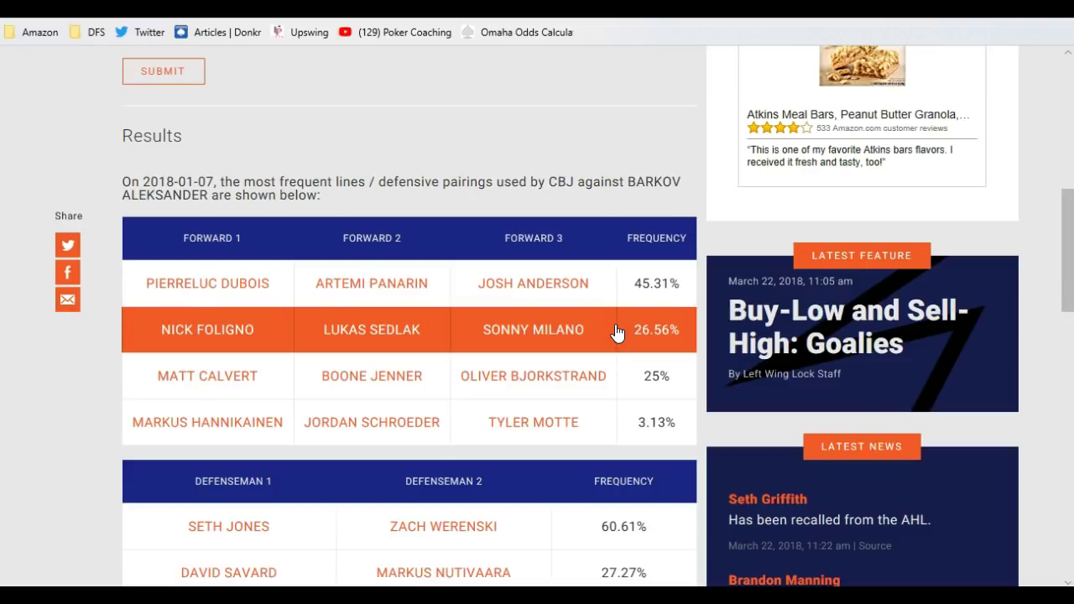
# Switch to the DFS Army NHL Research Station spreadsheet and review the projected line combinations and their stats for the slate's teams
pyautogui.click(286, 10)
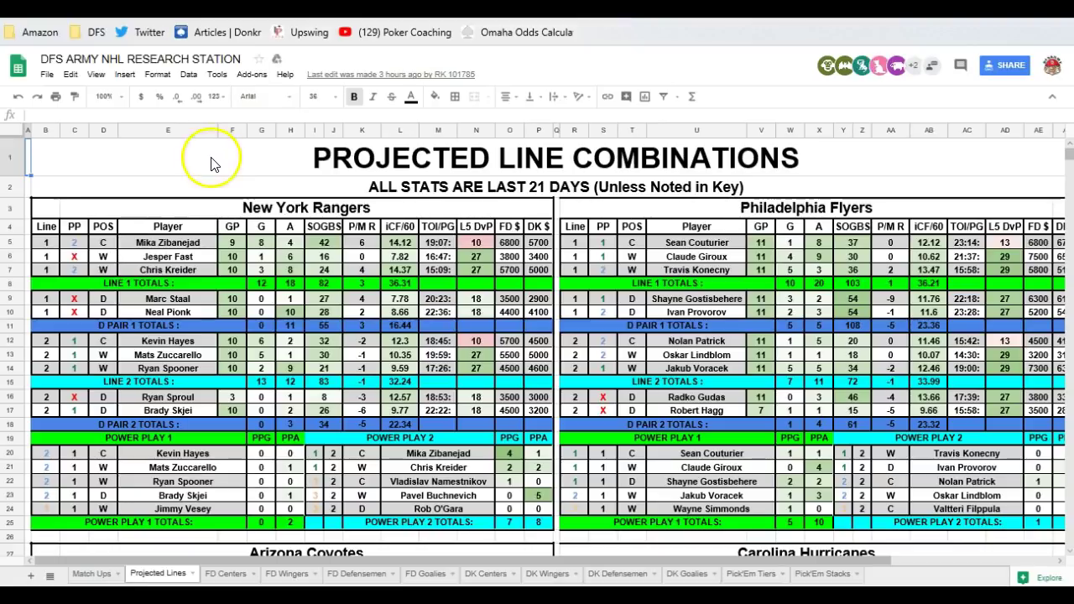
pyautogui.click(361, 346)
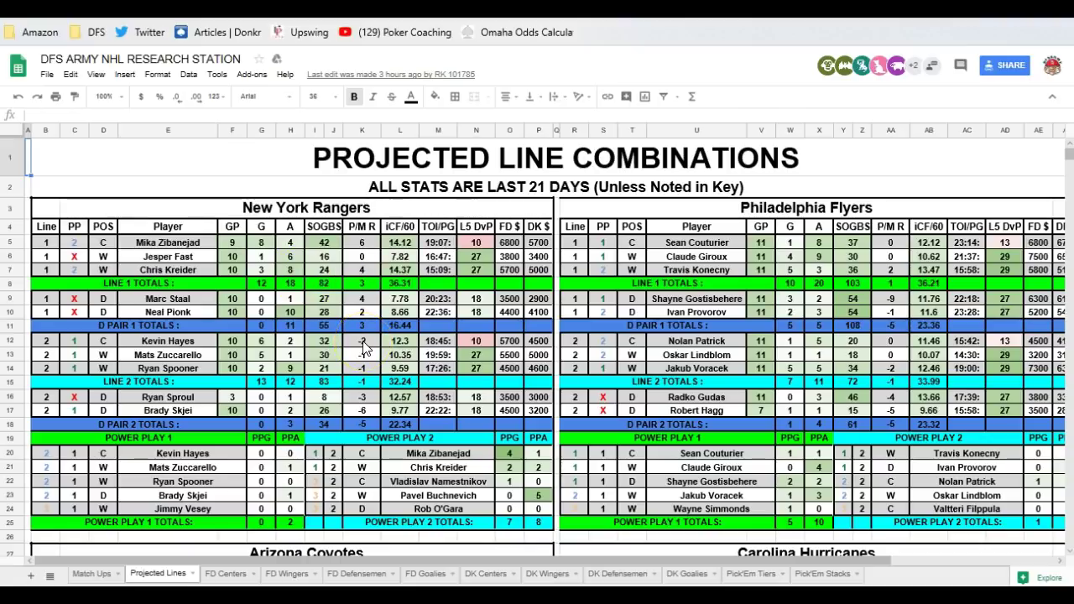
pyautogui.click(313, 228)
pyautogui.scroll(-5, 336, 424)
pyautogui.scroll(-12, 335, 423)
pyautogui.scroll(-5, 335, 424)
pyautogui.scroll(10, 335, 423)
pyautogui.scroll(12, 335, 422)
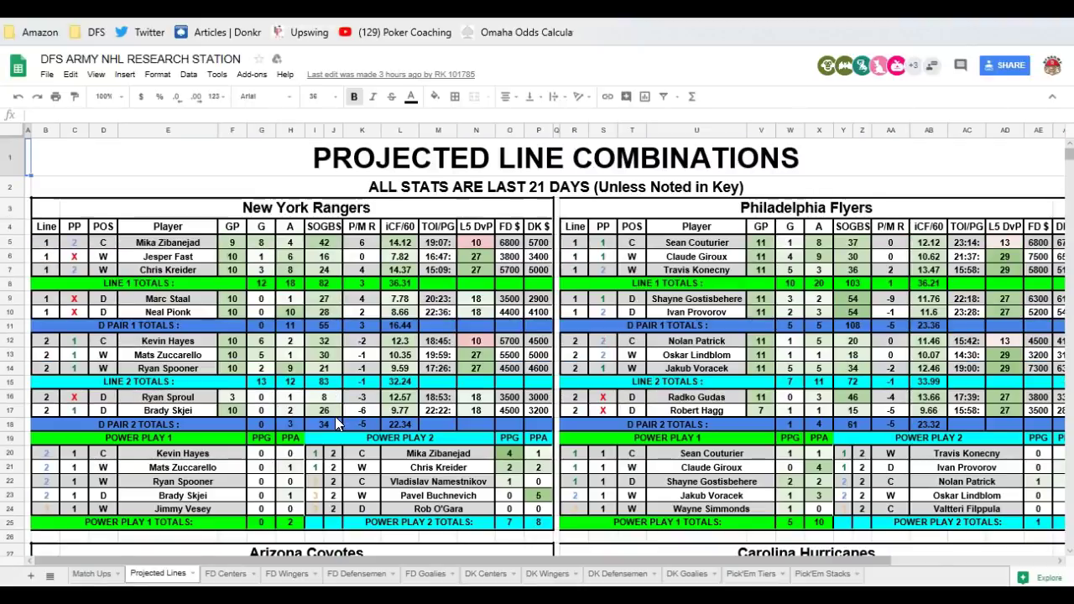